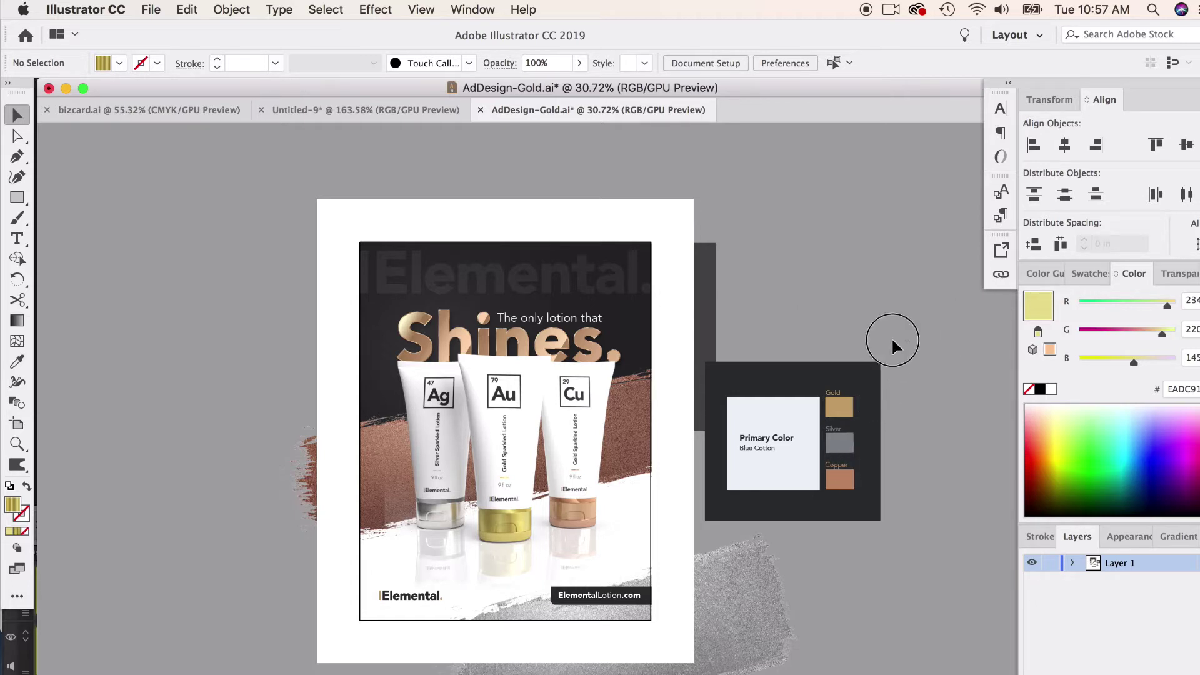
Delete the dark colour reference card group beside the ad
{"action": "left_click", "coordinate": [772, 498]}
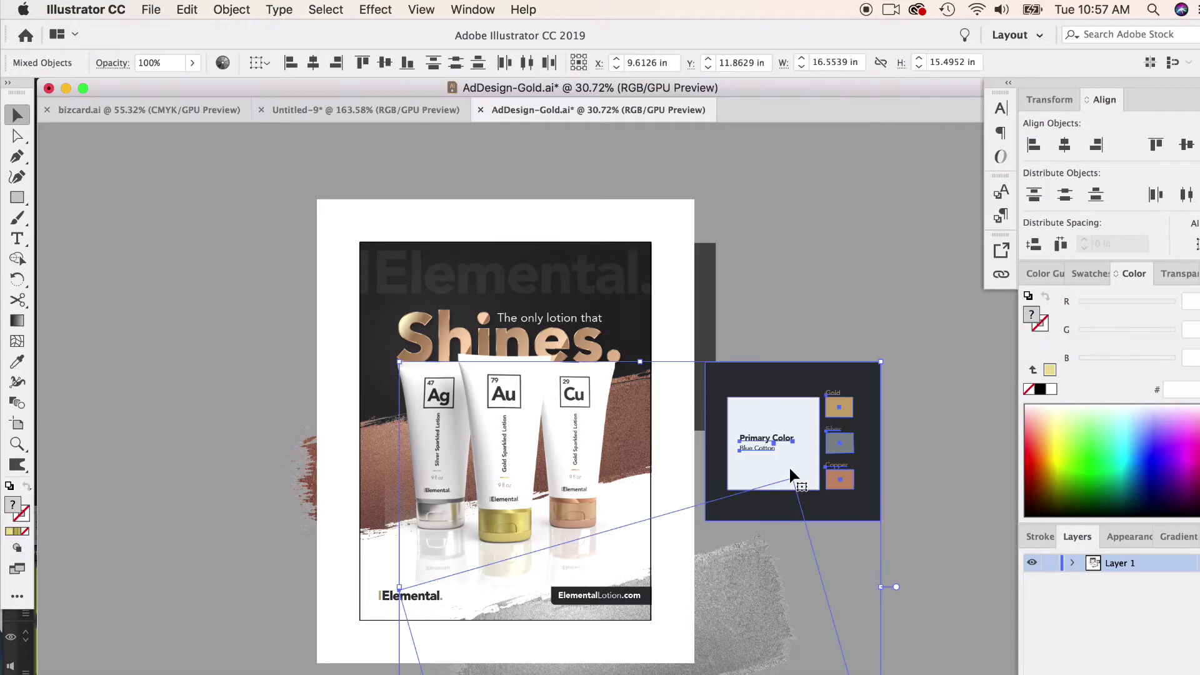
{"action": "left_click", "coordinate": [752, 579]}
{"action": "left_click", "coordinate": [783, 382]}
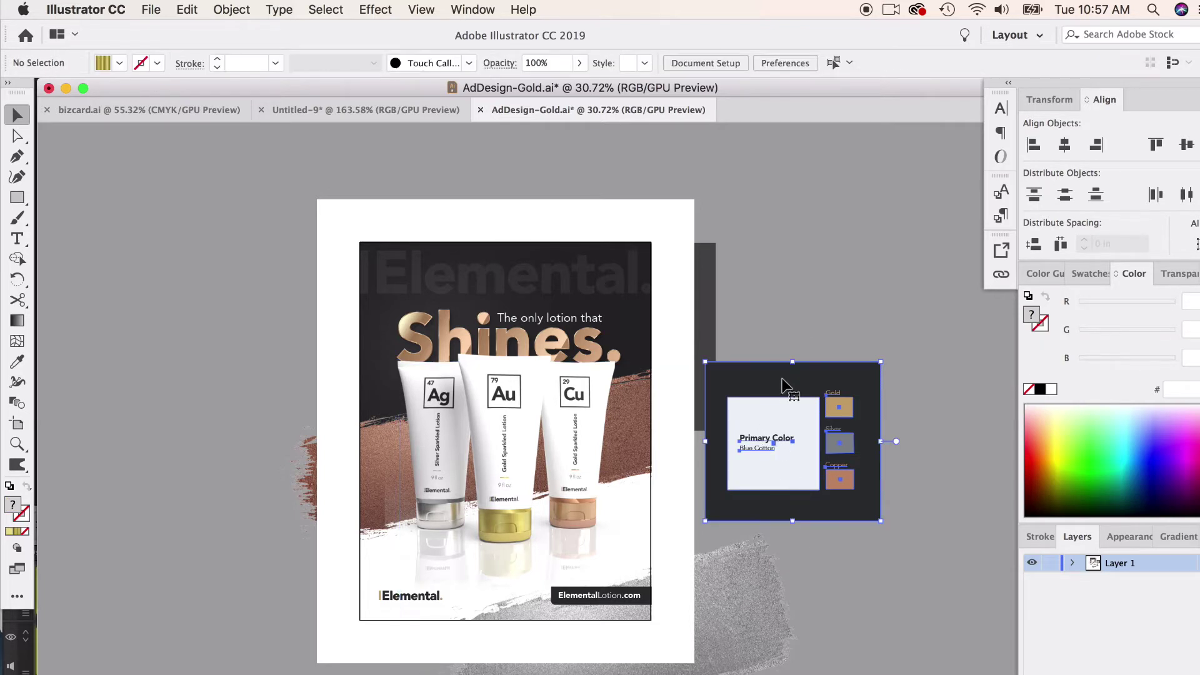
{"action": "key", "text": "Delete"}
Delete the thick white frame rectangle surrounding the Elemental ad
{"action": "scroll", "coordinate": [771, 413], "scroll_direction": "down", "scroll_amount": 4}
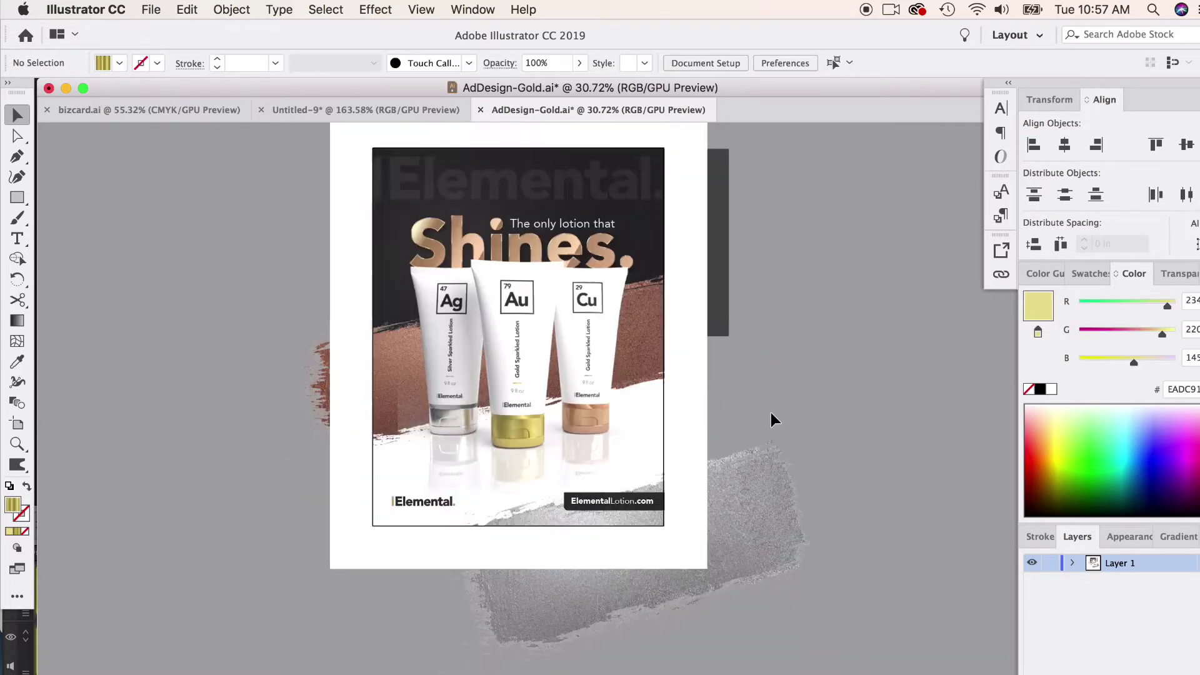
{"action": "scroll", "coordinate": [767, 413], "scroll_direction": "up", "scroll_amount": 3}
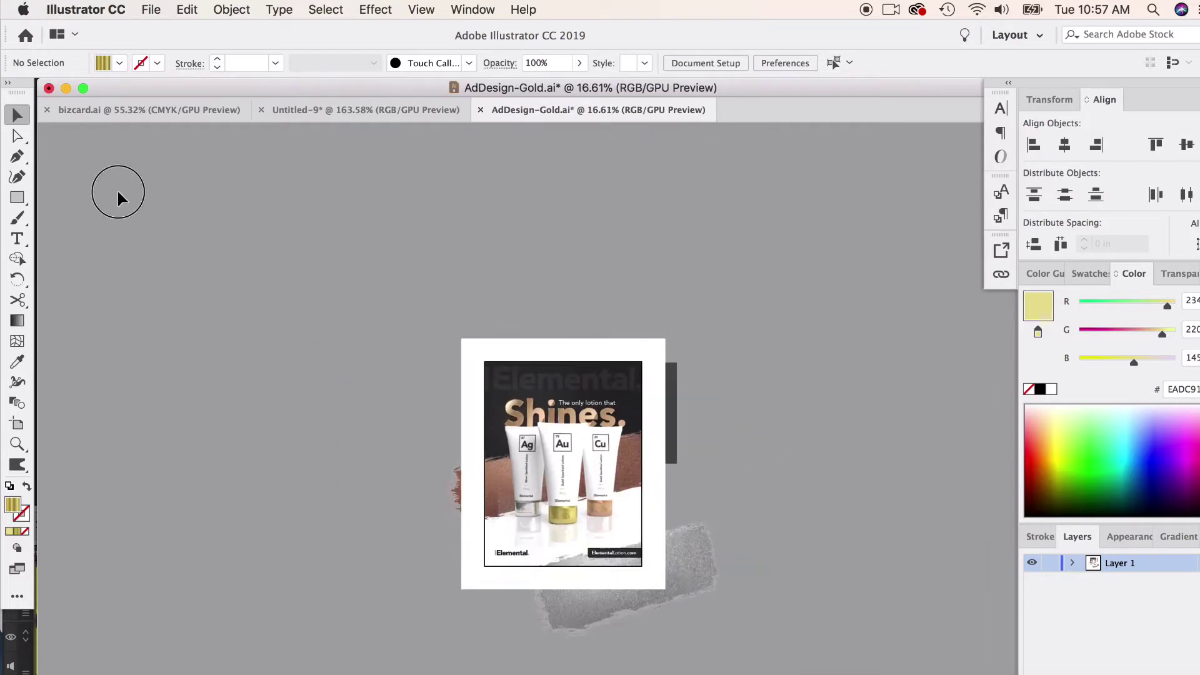
{"action": "key", "text": "super+a"}
{"action": "left_click", "coordinate": [897, 501]}
{"action": "scroll", "coordinate": [642, 521], "scroll_direction": "up", "scroll_amount": 5}
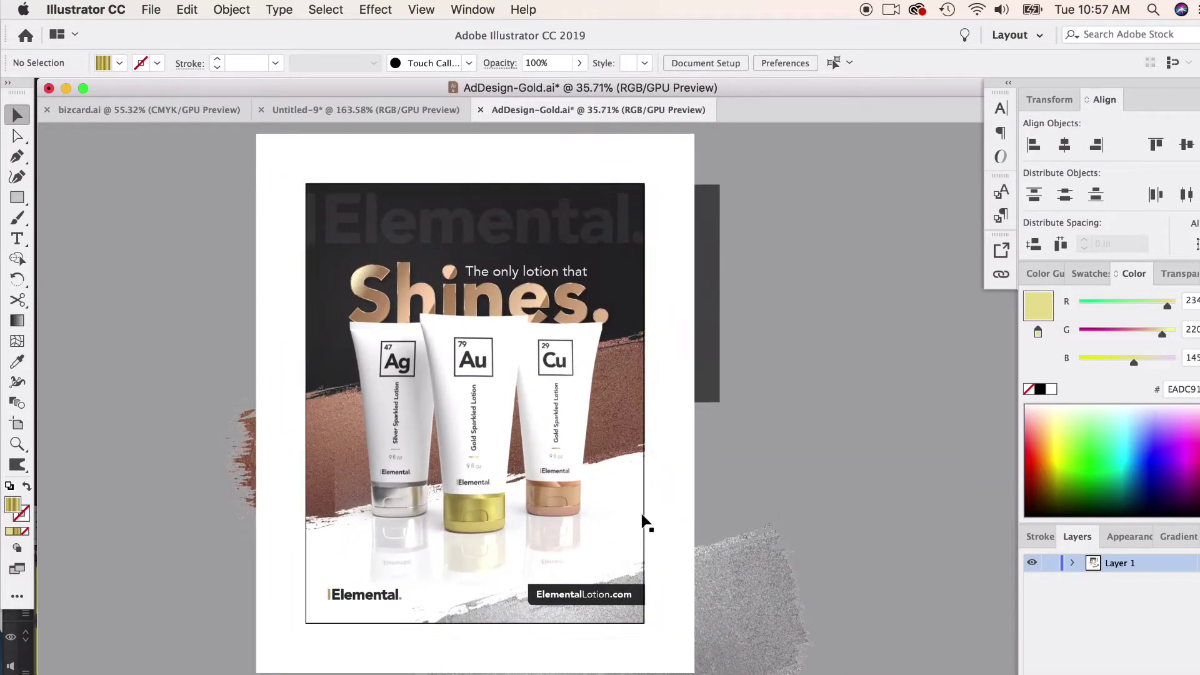
{"action": "left_click", "coordinate": [450, 167]}
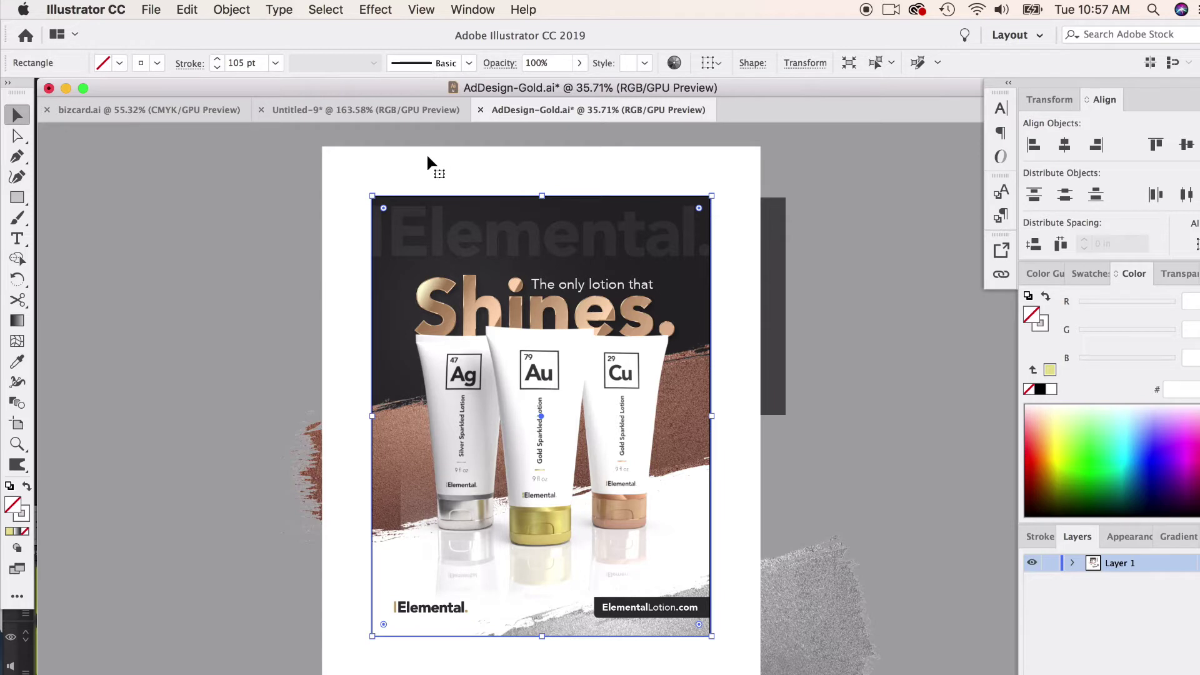
{"action": "key", "text": "Delete"}
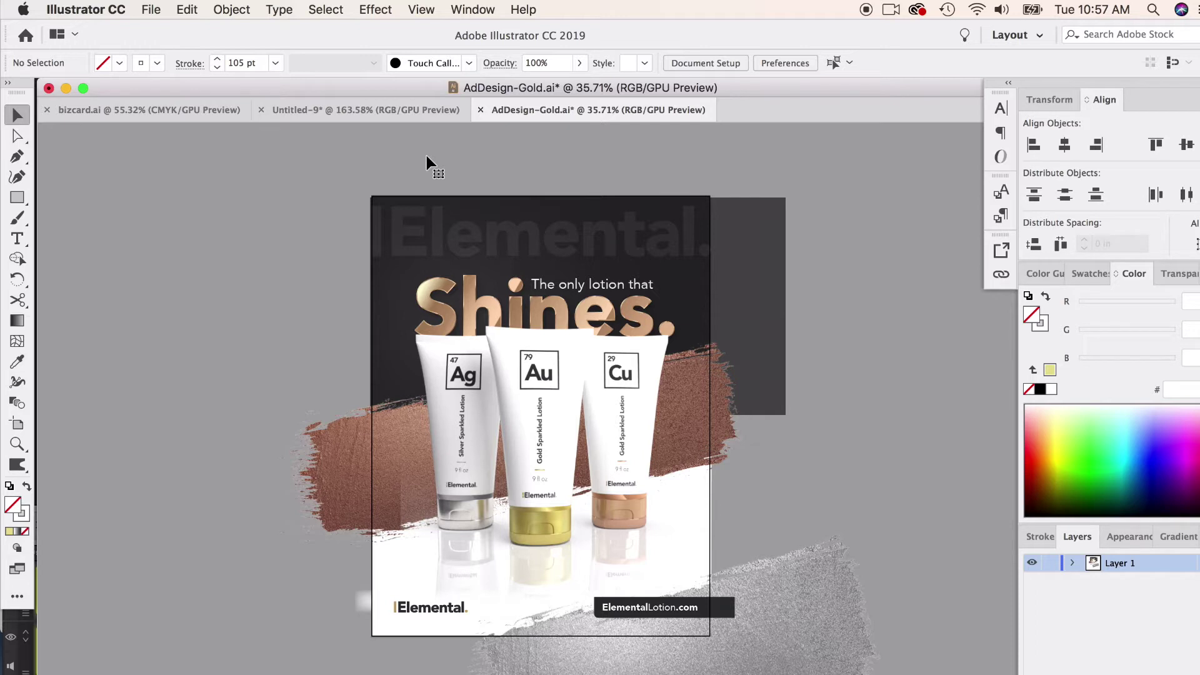
In Document Setup, set the bleed to 0.25 in on top, bottom, left and right
{"action": "left_click", "coordinate": [151, 10]}
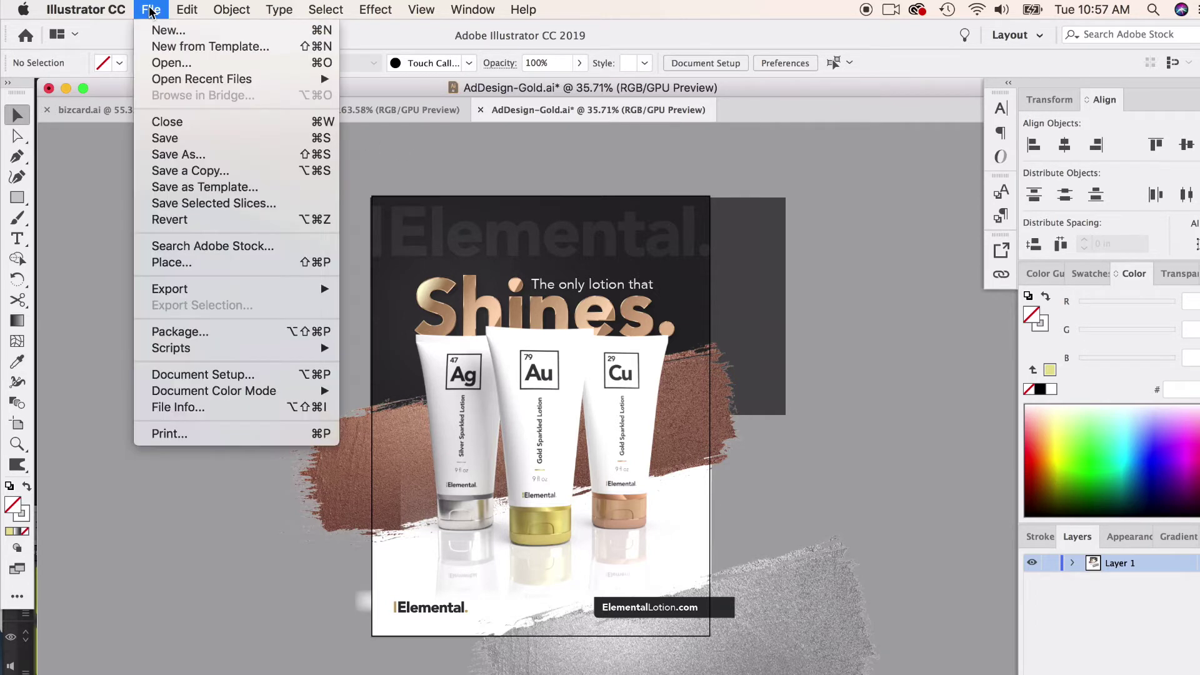
{"action": "left_click", "coordinate": [211, 378]}
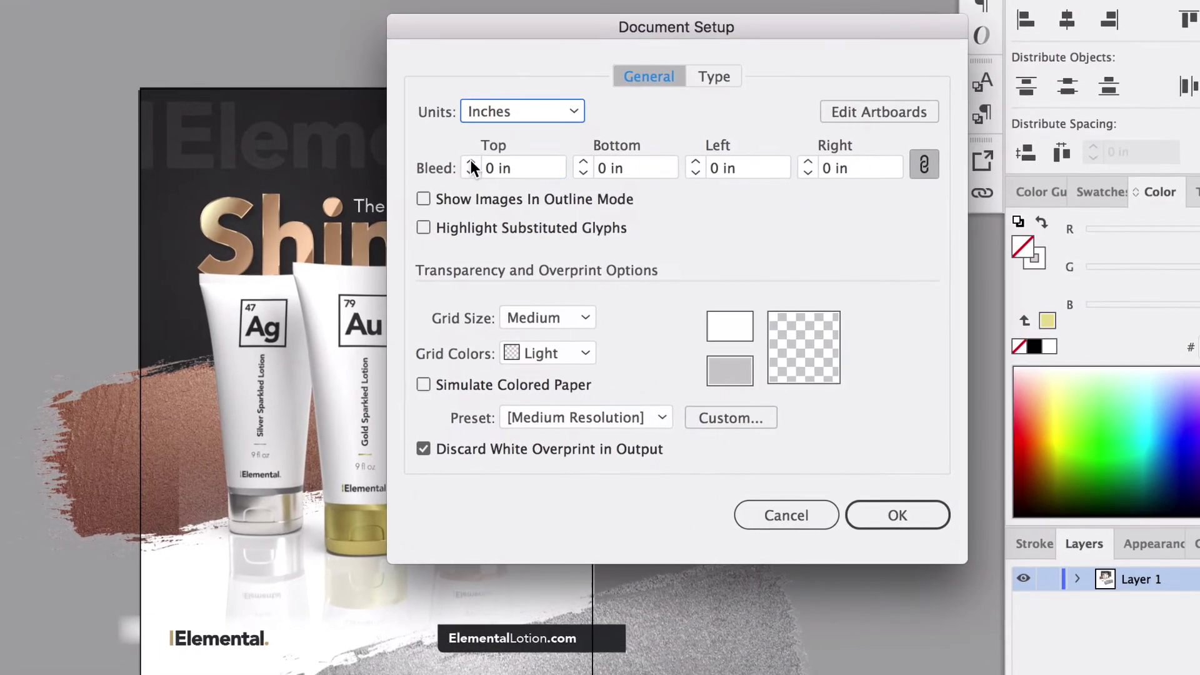
{"action": "left_click", "coordinate": [471, 161]}
{"action": "left_click", "coordinate": [471, 162]}
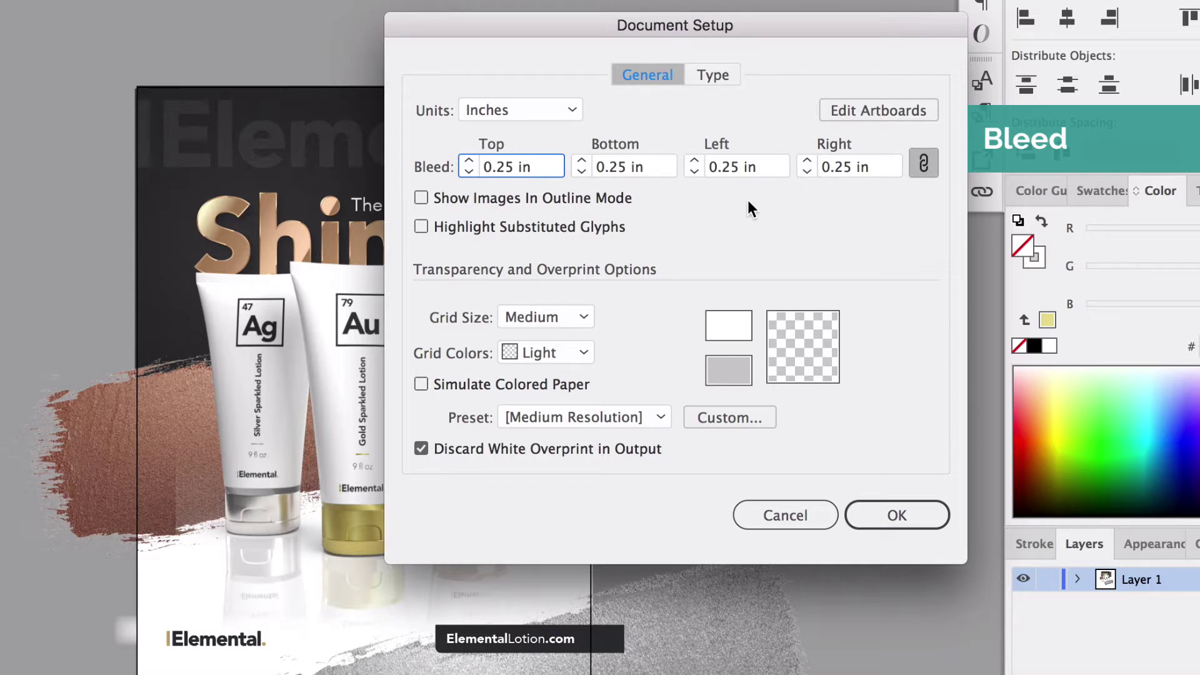
{"action": "left_click", "coordinate": [885, 515]}
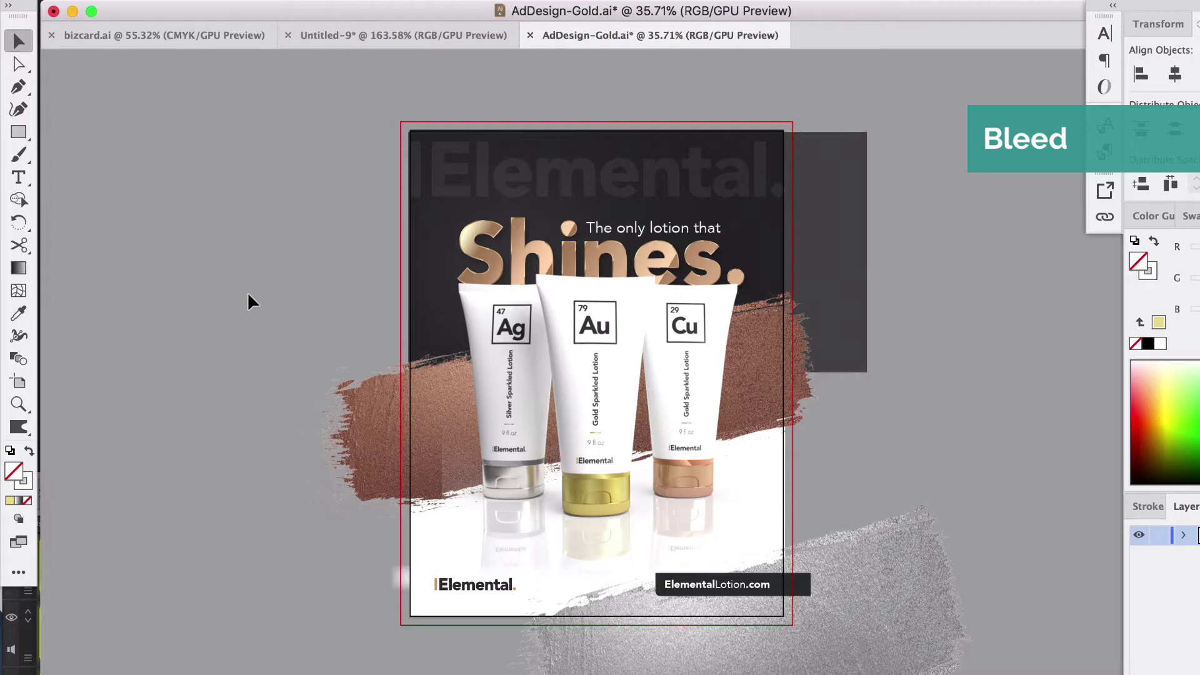
Stretch the dark background rectangle's top corners and left edge out to the bleed line
{"action": "scroll", "coordinate": [333, 274], "scroll_direction": "up", "scroll_amount": 4}
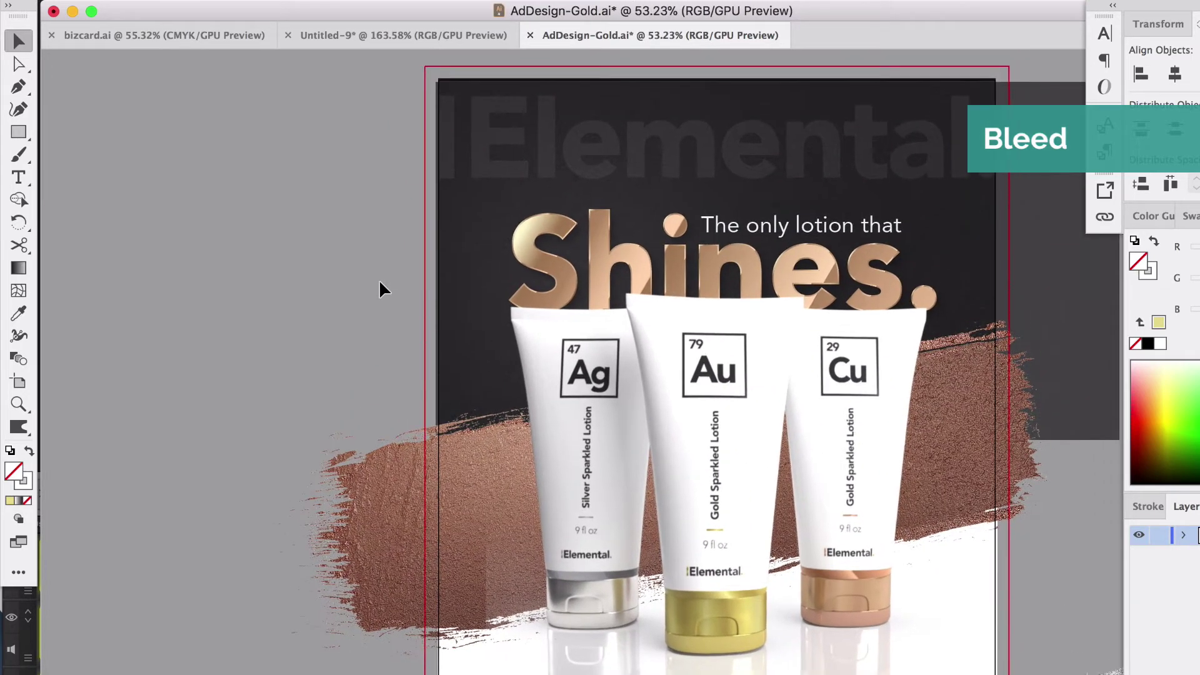
{"action": "scroll", "coordinate": [383, 287], "scroll_direction": "right", "scroll_amount": 4}
{"action": "scroll", "coordinate": [383, 287], "scroll_direction": "up", "scroll_amount": 1}
{"action": "left_click", "coordinate": [967, 249]}
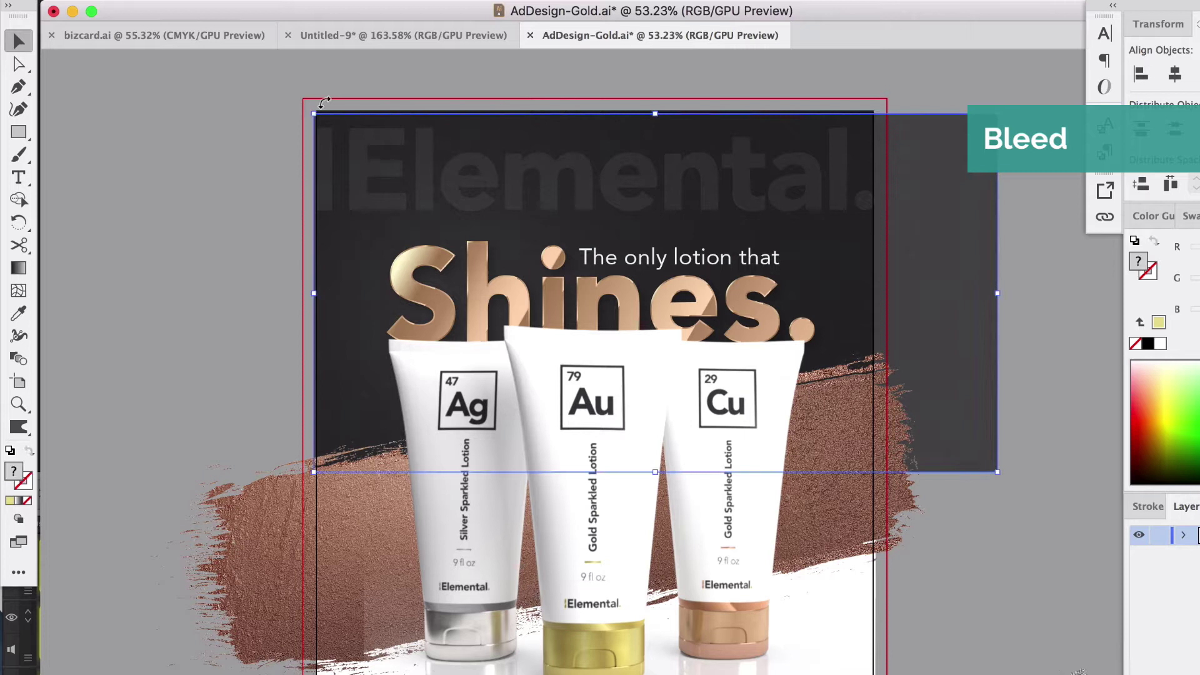
{"action": "left_click_drag", "start_coordinate": [314, 114], "coordinate": [302, 99]}
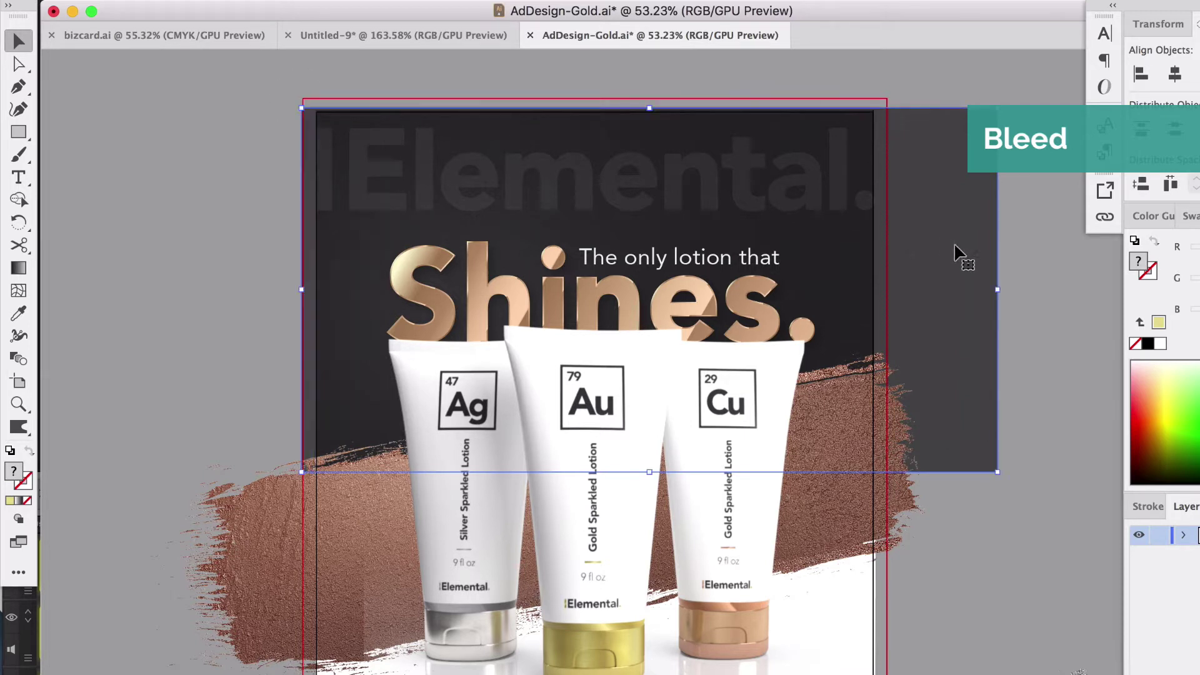
{"action": "key", "text": "shift+Up"}
{"action": "key", "text": "shift+Up"}
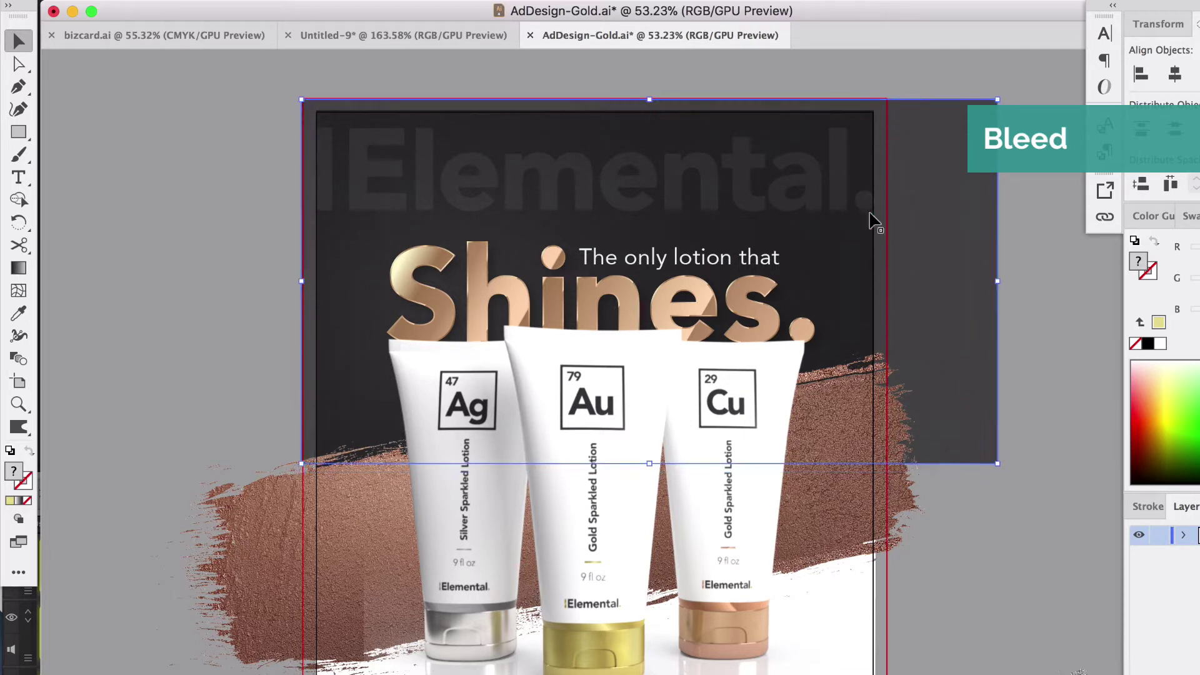
{"action": "right_click", "coordinate": [948, 229]}
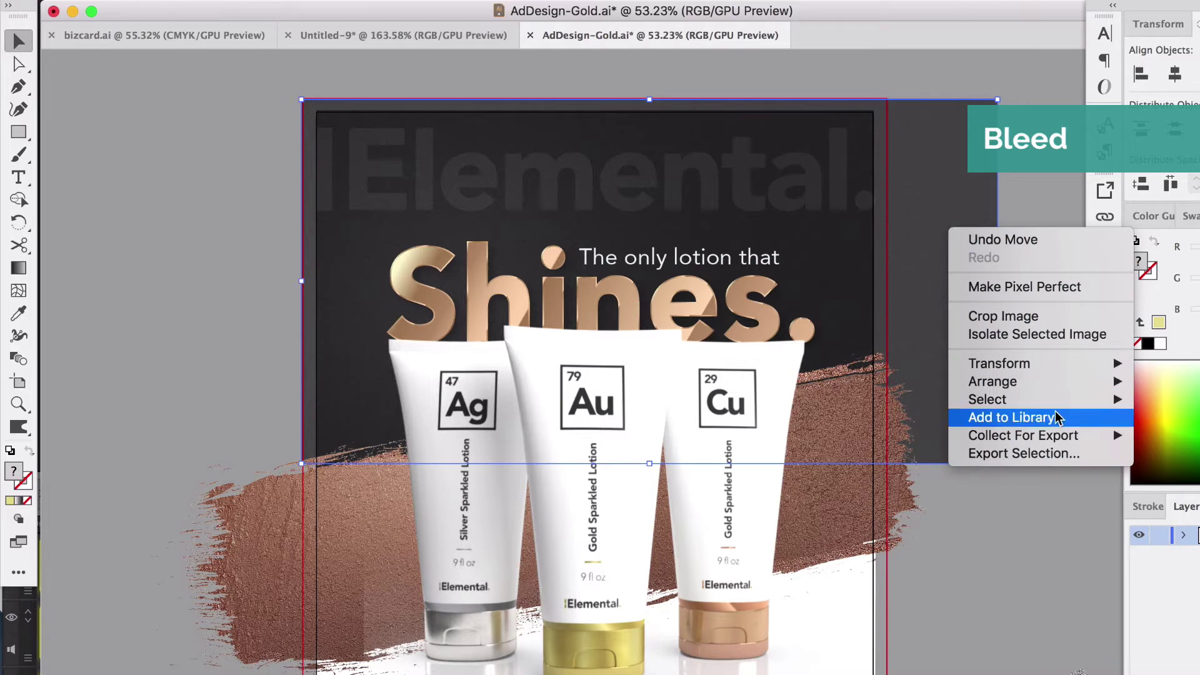
{"action": "mouse_move", "coordinate": [1013, 399]}
{"action": "left_click", "coordinate": [1175, 436]}
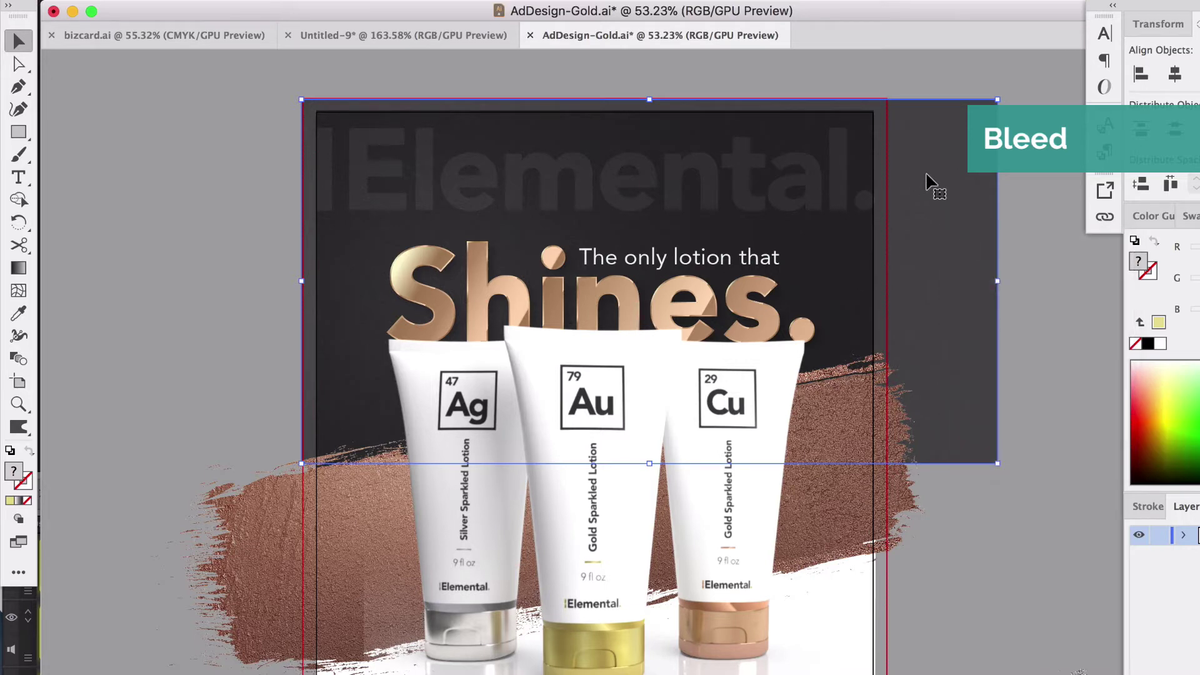
{"action": "right_click", "coordinate": [853, 233]}
{"action": "mouse_move", "coordinate": [943, 412]}
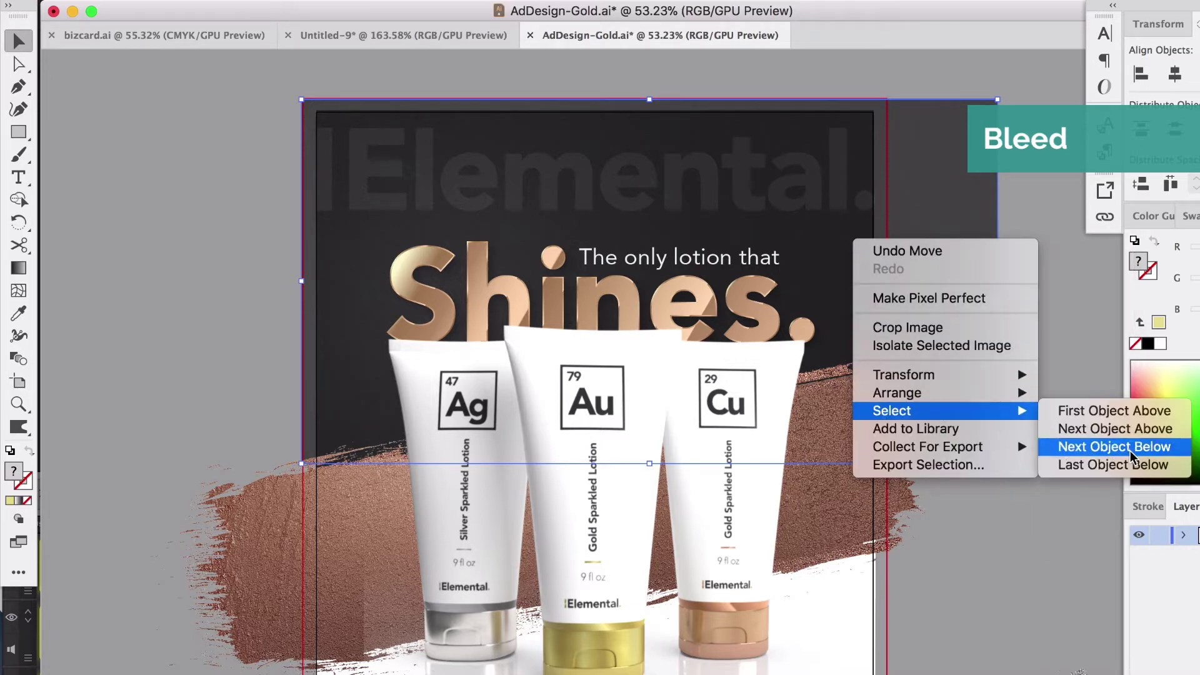
{"action": "left_click", "coordinate": [1132, 453]}
{"action": "left_click_drag", "start_coordinate": [874, 113], "coordinate": [887, 98]}
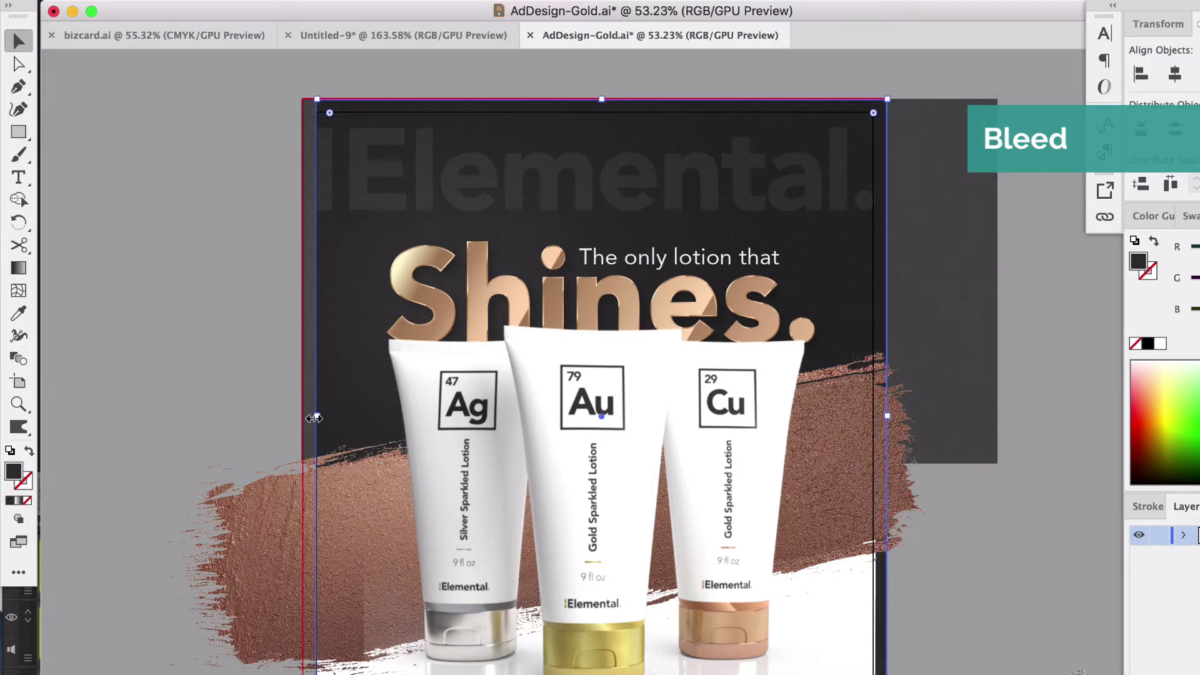
{"action": "left_click_drag", "start_coordinate": [315, 418], "coordinate": [301, 415]}
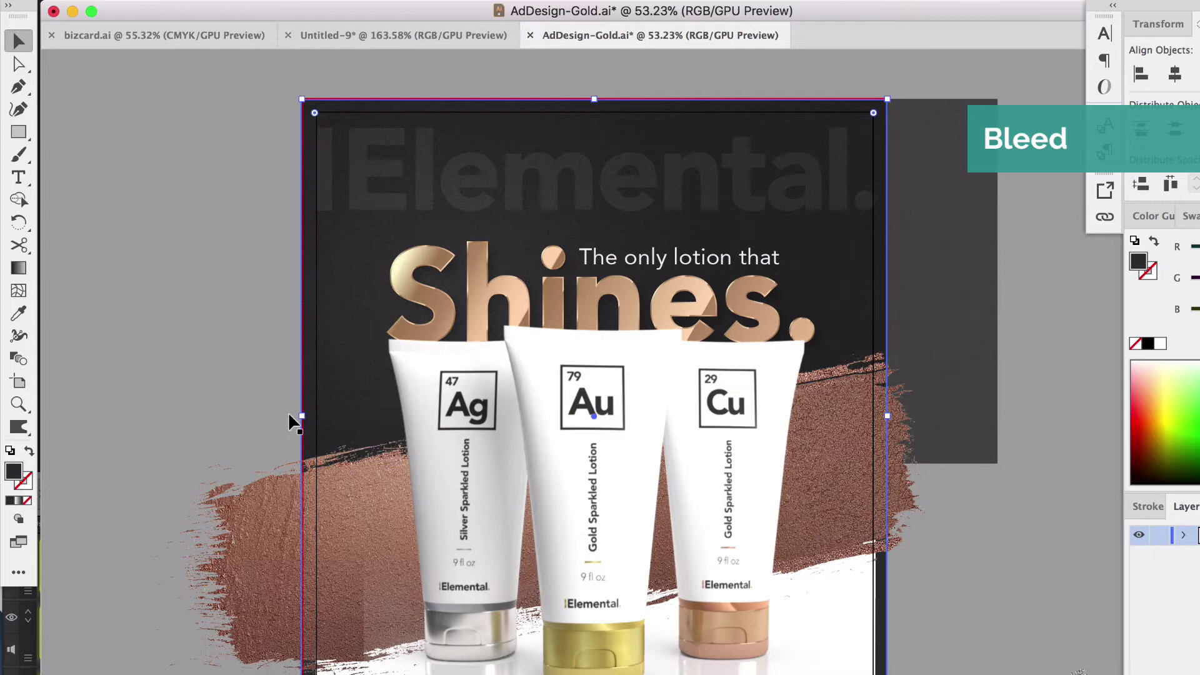
Drag the white lower shape's four anchor points out to the bleed line and corners
{"action": "scroll", "coordinate": [514, 536], "scroll_direction": "down", "scroll_amount": 5}
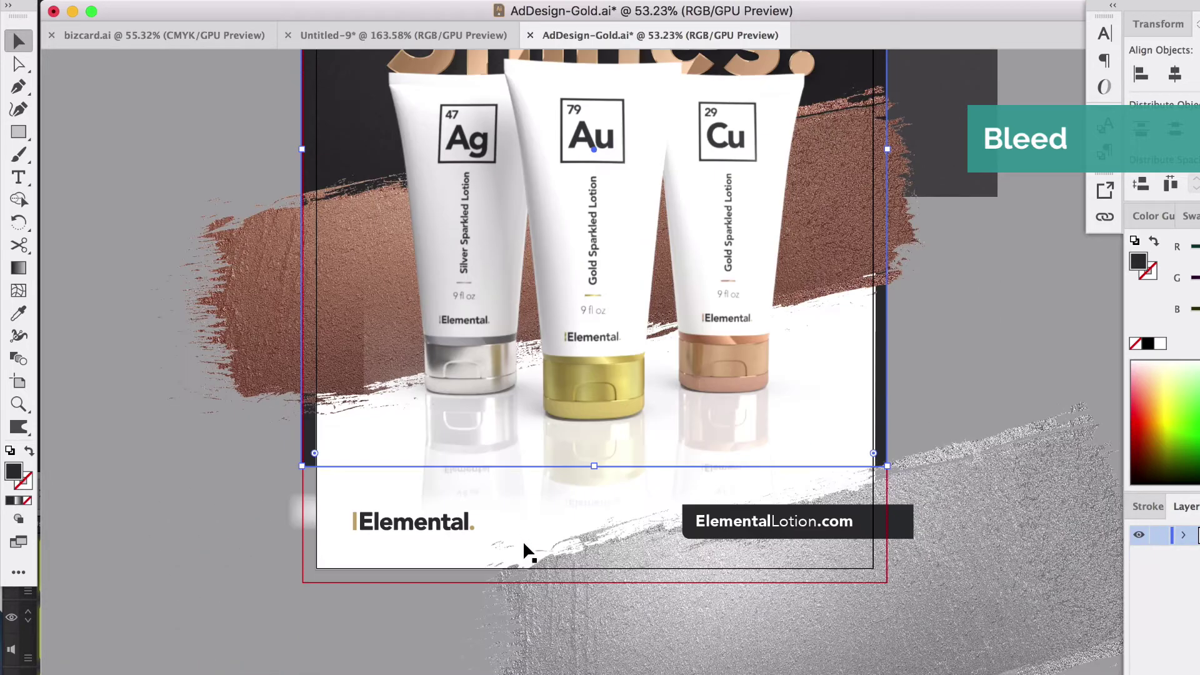
{"action": "left_click", "coordinate": [325, 528]}
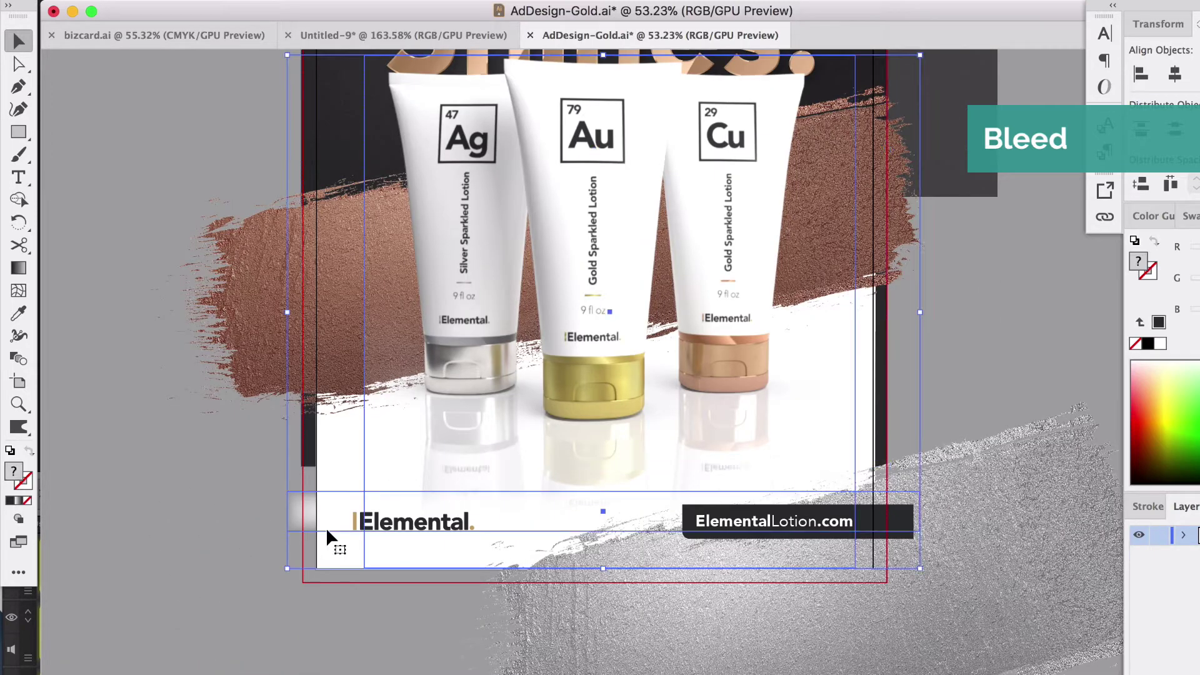
{"action": "left_click", "coordinate": [24, 65]}
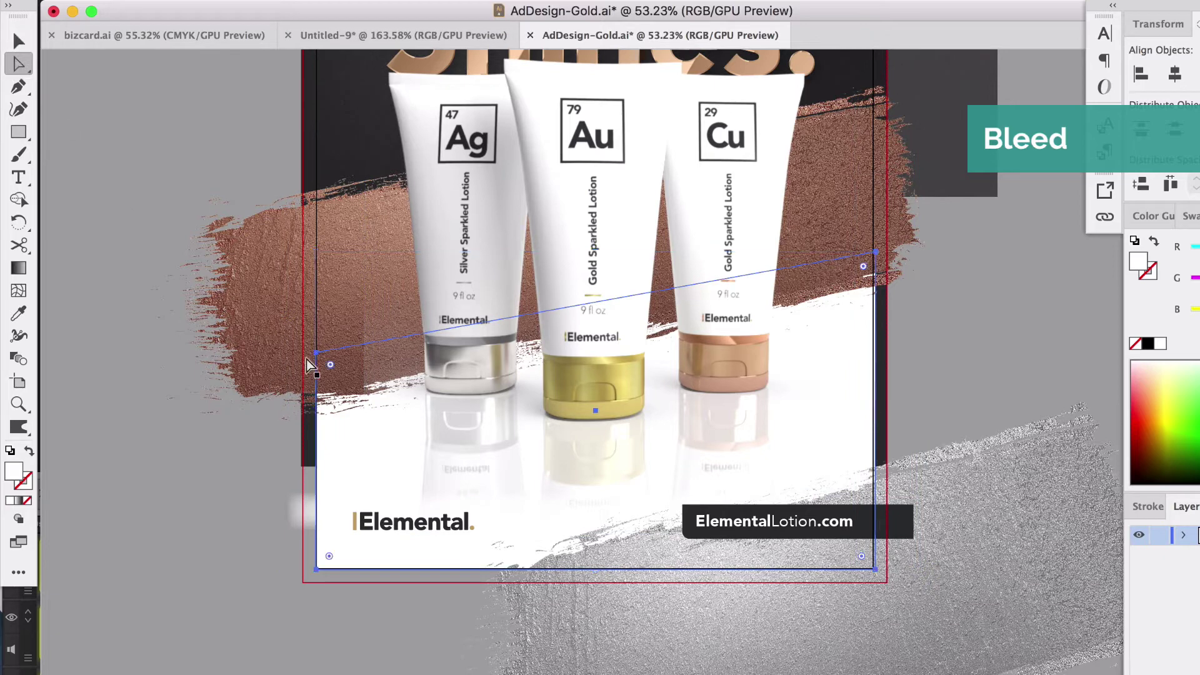
{"action": "left_click_drag", "start_coordinate": [316, 354], "coordinate": [304, 363]}
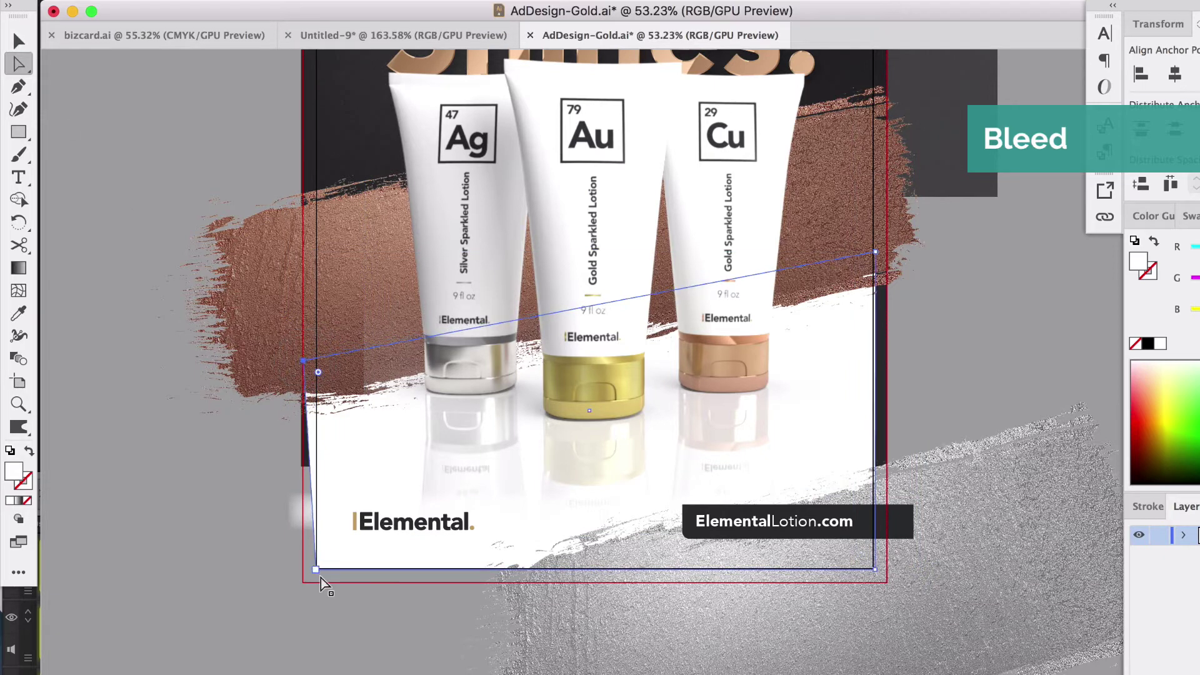
{"action": "left_click_drag", "start_coordinate": [317, 570], "coordinate": [301, 583]}
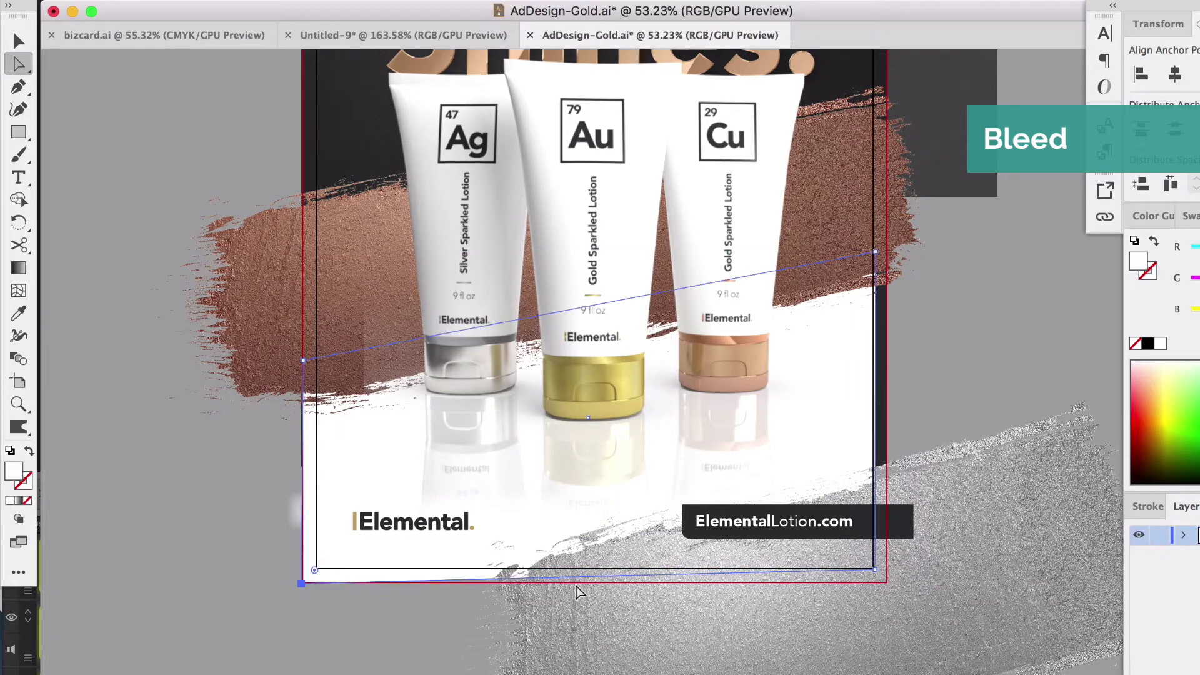
{"action": "left_click_drag", "start_coordinate": [875, 569], "coordinate": [886, 580]}
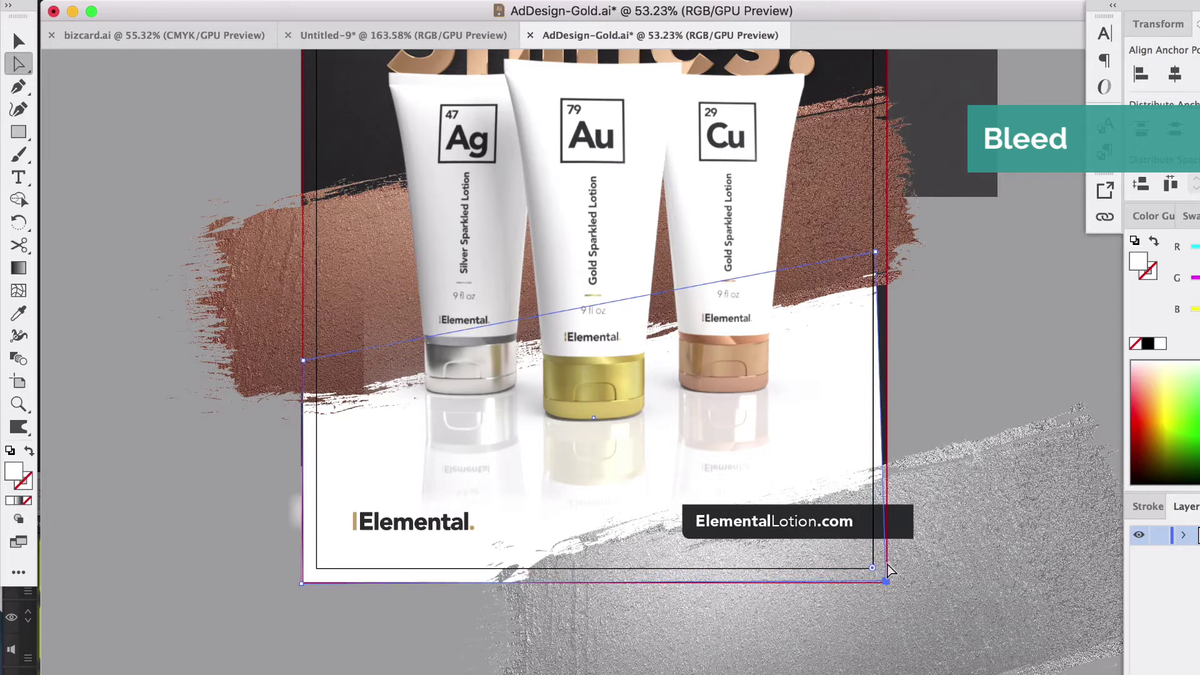
{"action": "left_click_drag", "start_coordinate": [875, 252], "coordinate": [886, 252]}
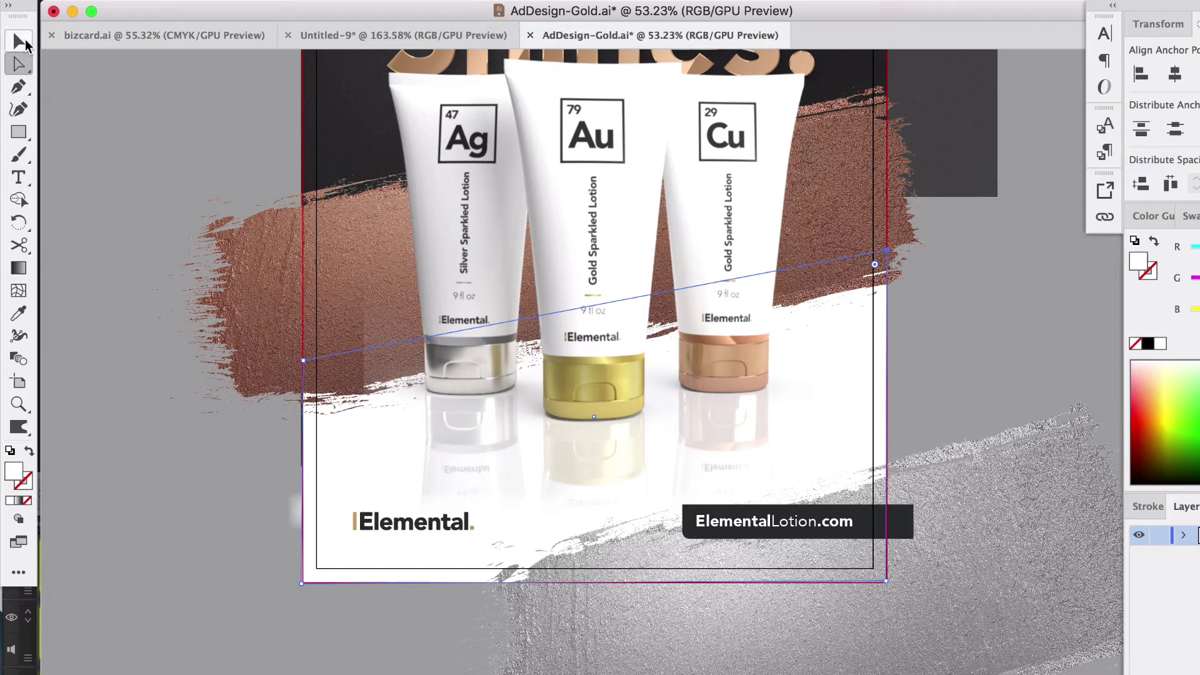
Draw a safety-area rectangle inside the artboard and swap its fill to a teal outline
{"action": "left_click", "coordinate": [19, 41]}
{"action": "scroll", "coordinate": [696, 297], "scroll_direction": "up", "scroll_amount": 3}
{"action": "scroll", "coordinate": [695, 298], "scroll_direction": "right", "scroll_amount": 2}
{"action": "scroll", "coordinate": [695, 297], "scroll_direction": "down", "scroll_amount": 4}
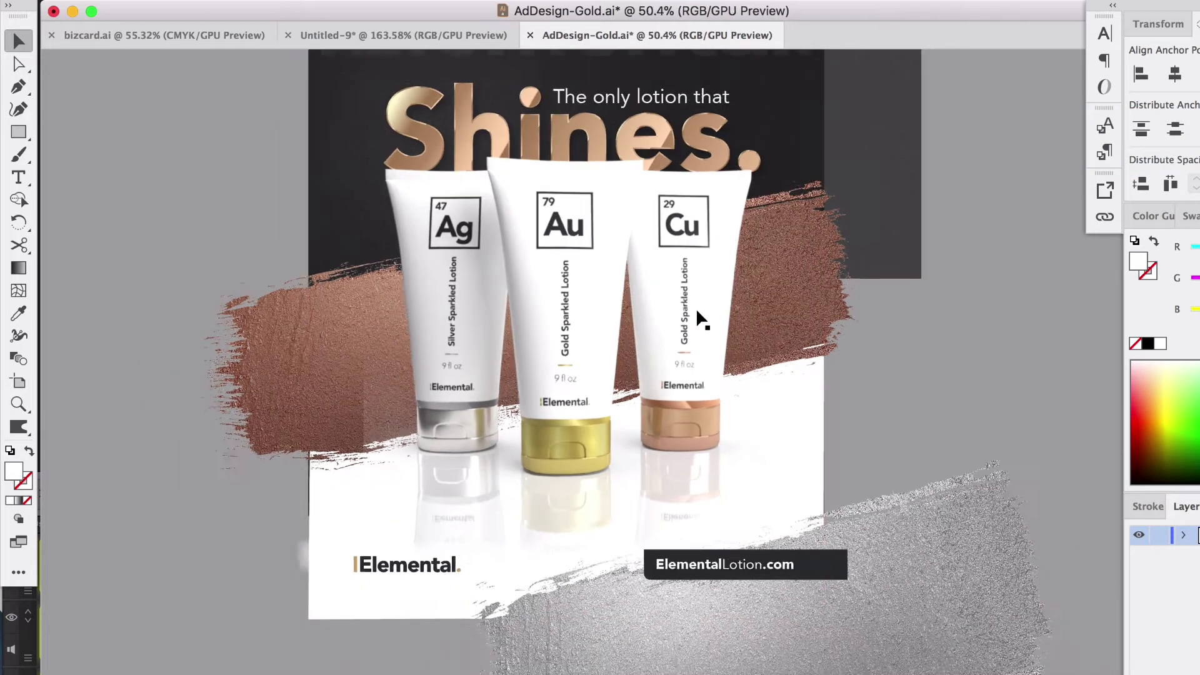
{"action": "scroll", "coordinate": [694, 309], "scroll_direction": "up", "scroll_amount": 1}
{"action": "scroll", "coordinate": [690, 309], "scroll_direction": "right", "scroll_amount": 1}
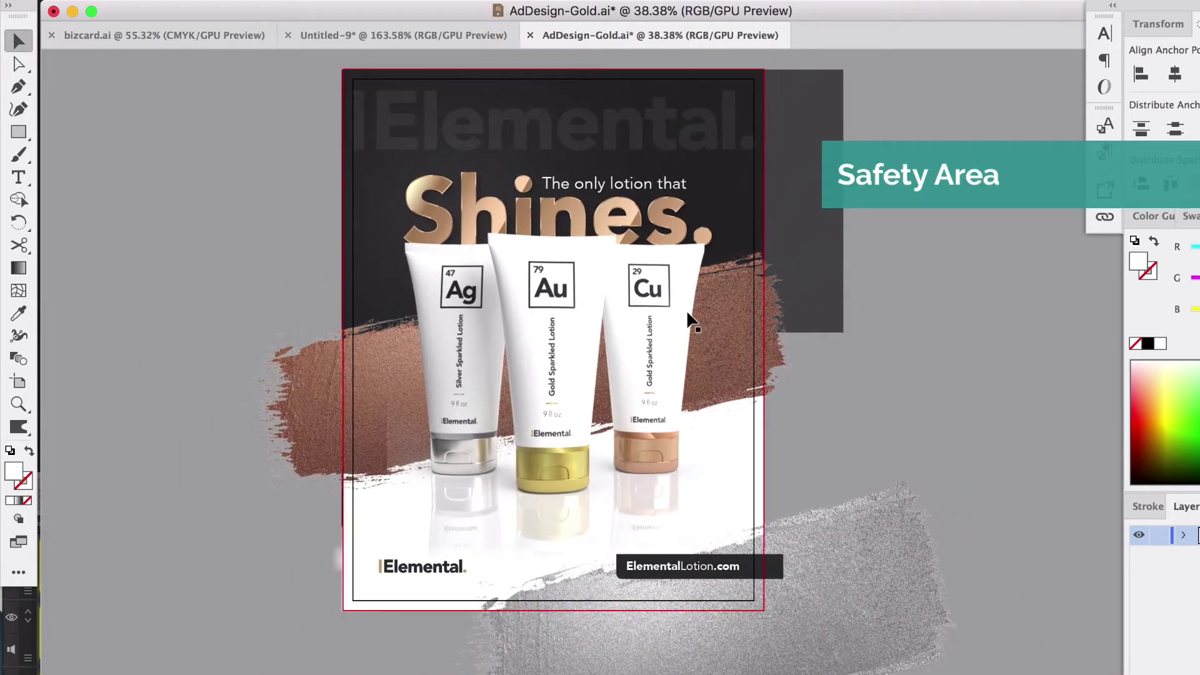
{"action": "left_click", "coordinate": [19, 132]}
{"action": "left_click_drag", "start_coordinate": [363, 90], "coordinate": [743, 589]}
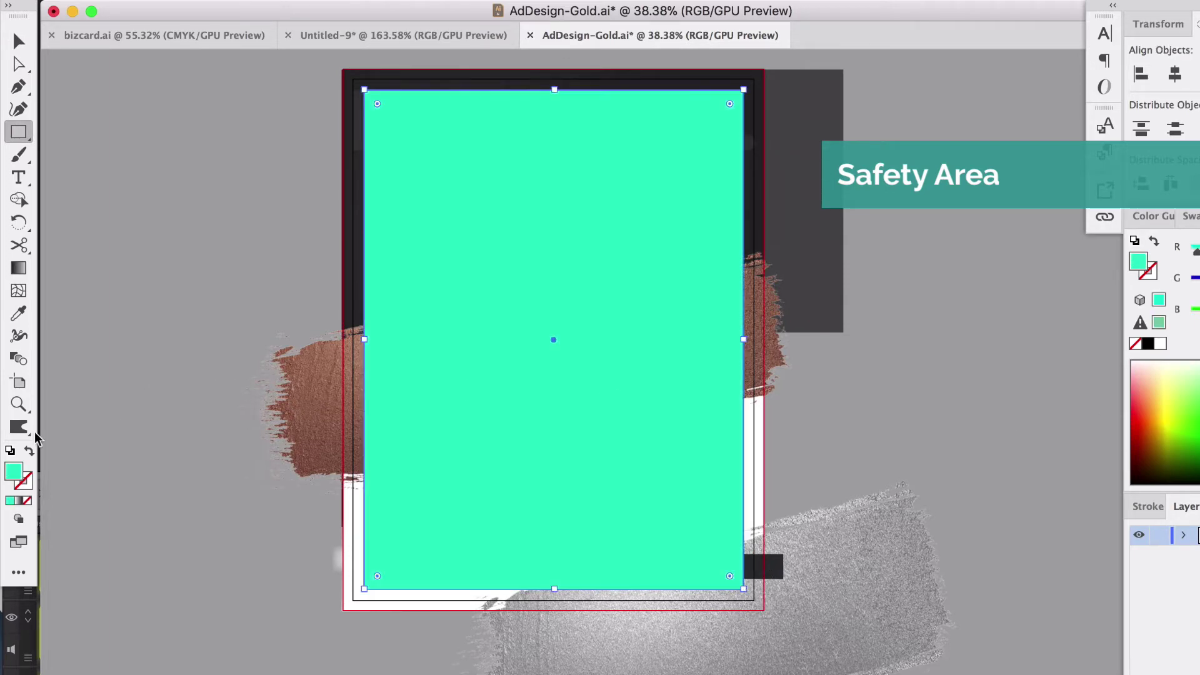
{"action": "left_click", "coordinate": [28, 450]}
{"action": "left_click", "coordinate": [19, 40]}
{"action": "left_click", "coordinate": [71, 59]}
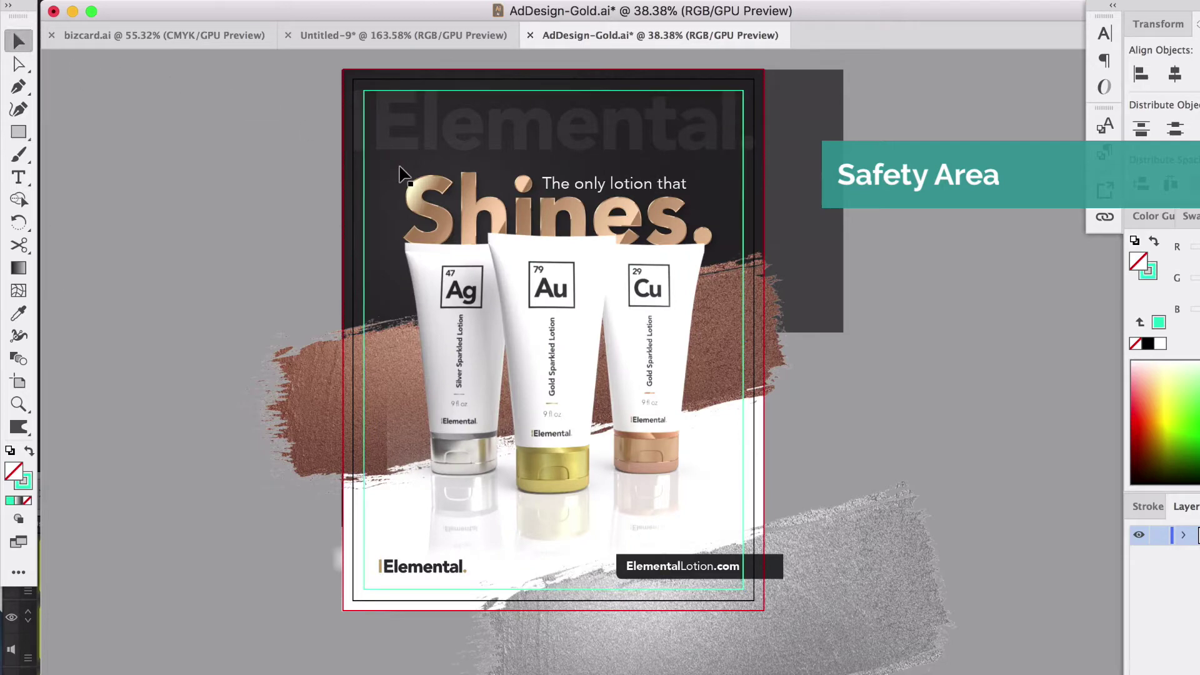
Pull the faded Elemental wordmark's left and right sides in to the safety guide
{"action": "scroll", "coordinate": [565, 255], "scroll_direction": "up", "scroll_amount": 1}
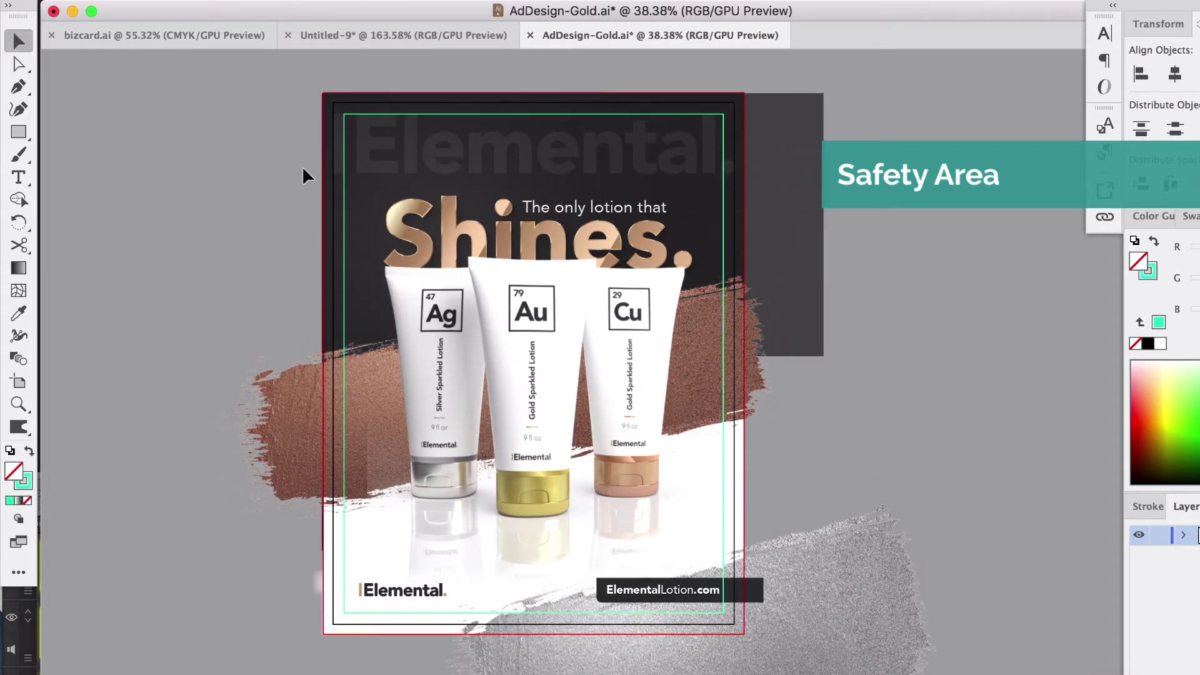
{"action": "scroll", "coordinate": [302, 166], "scroll_direction": "up", "scroll_amount": 3}
{"action": "scroll", "coordinate": [302, 166], "scroll_direction": "up", "scroll_amount": 1}
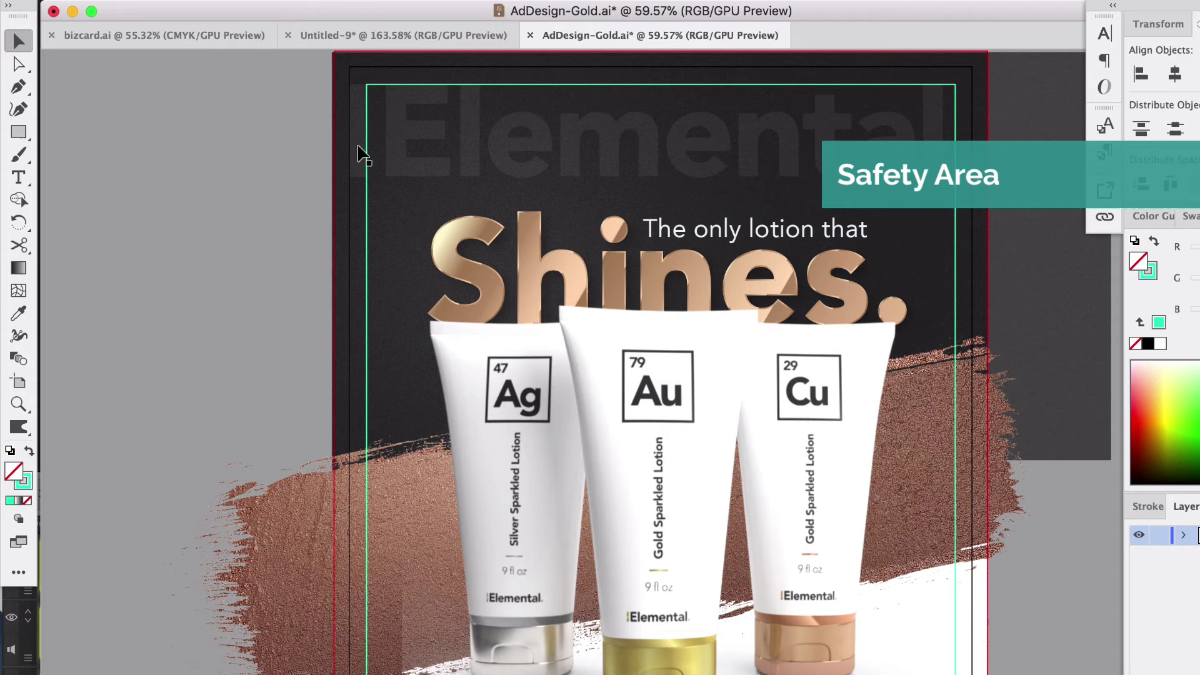
{"action": "scroll", "coordinate": [358, 342], "scroll_direction": "right", "scroll_amount": 2}
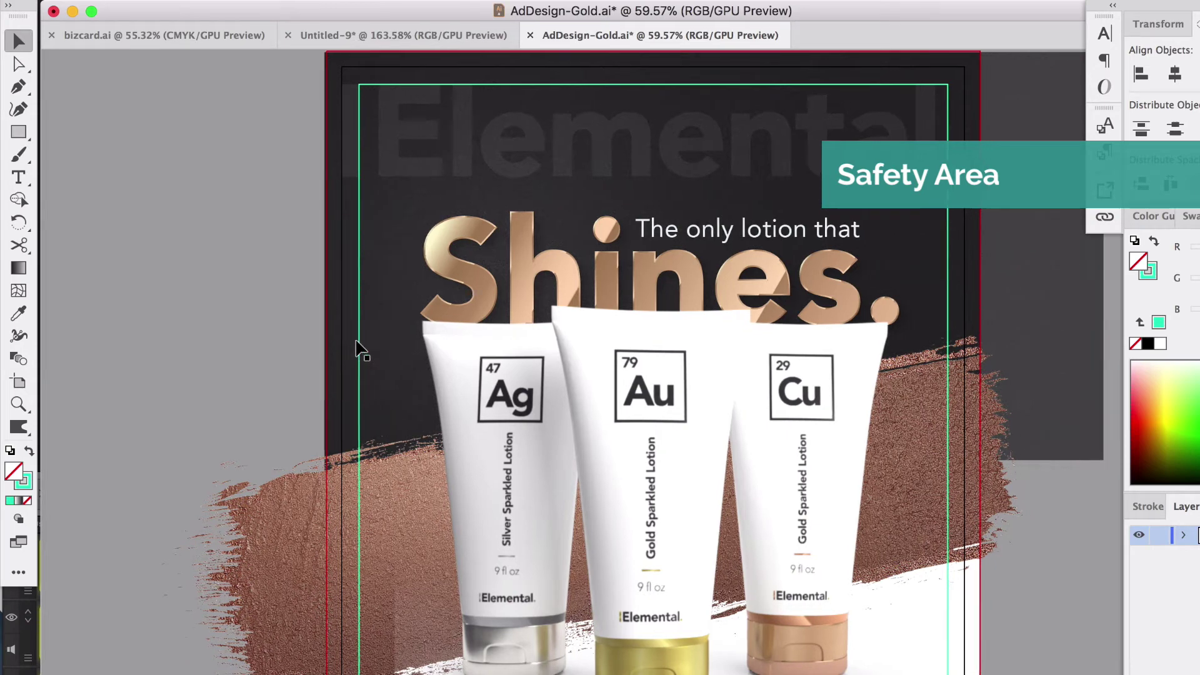
{"action": "left_click", "coordinate": [455, 149]}
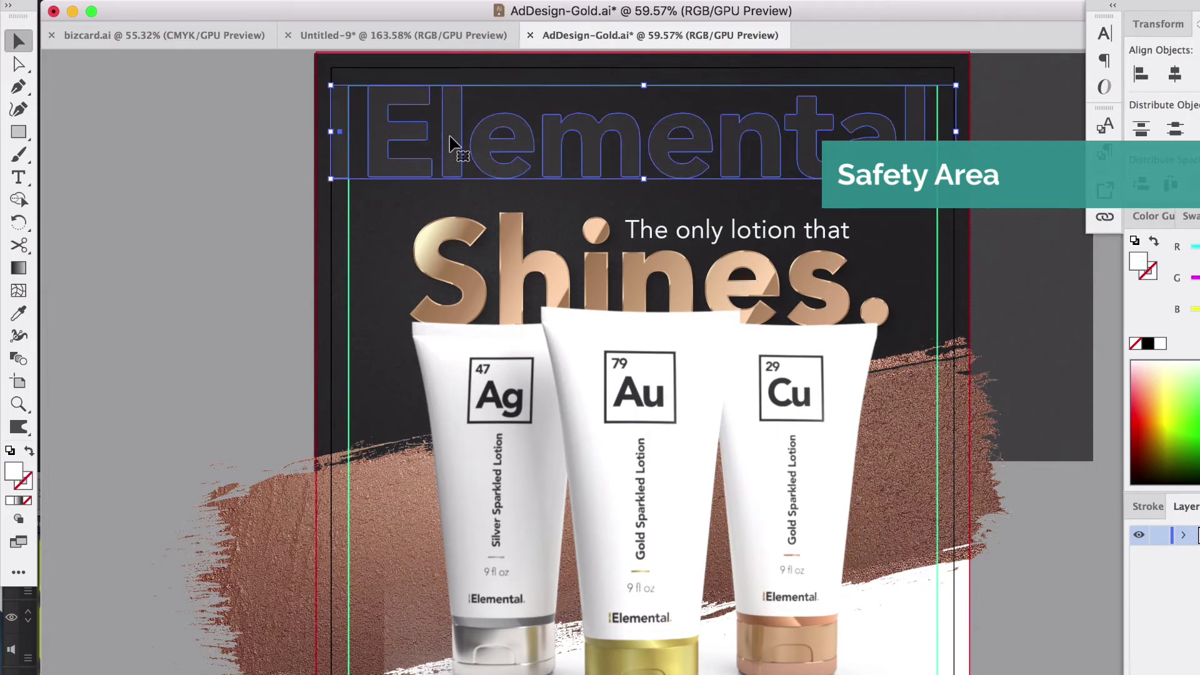
{"action": "left_click_drag", "start_coordinate": [331, 85], "coordinate": [349, 87]}
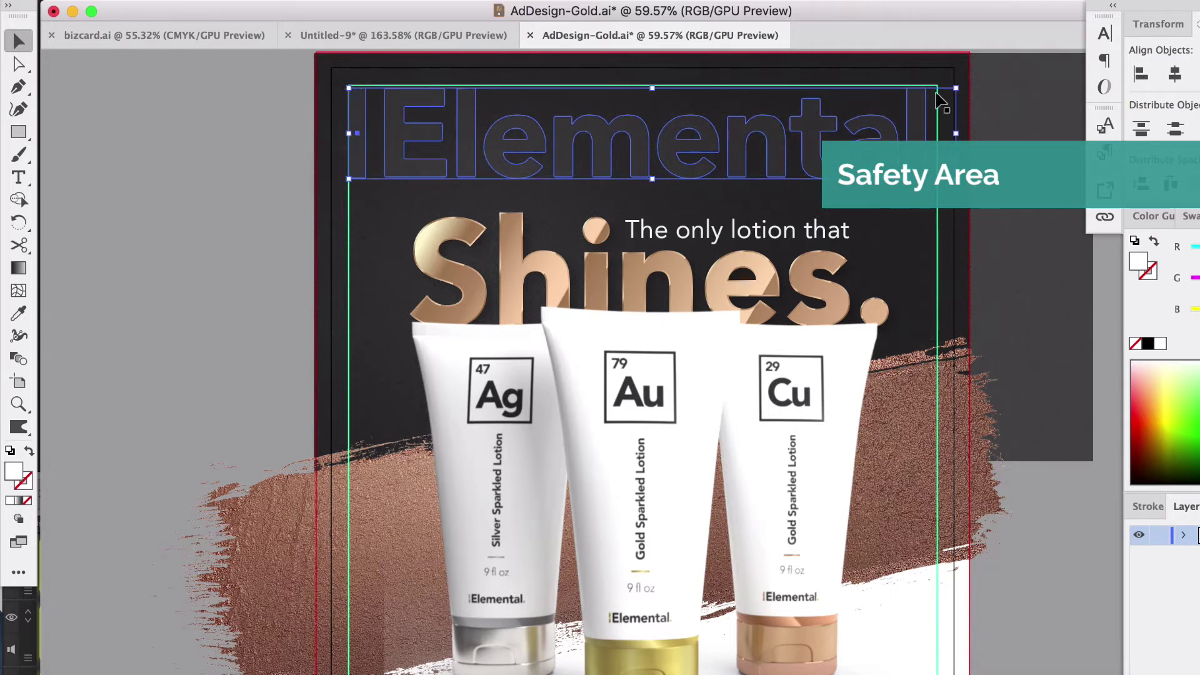
{"action": "left_click_drag", "start_coordinate": [956, 88], "coordinate": [936, 91]}
{"action": "left_click", "coordinate": [321, 201]}
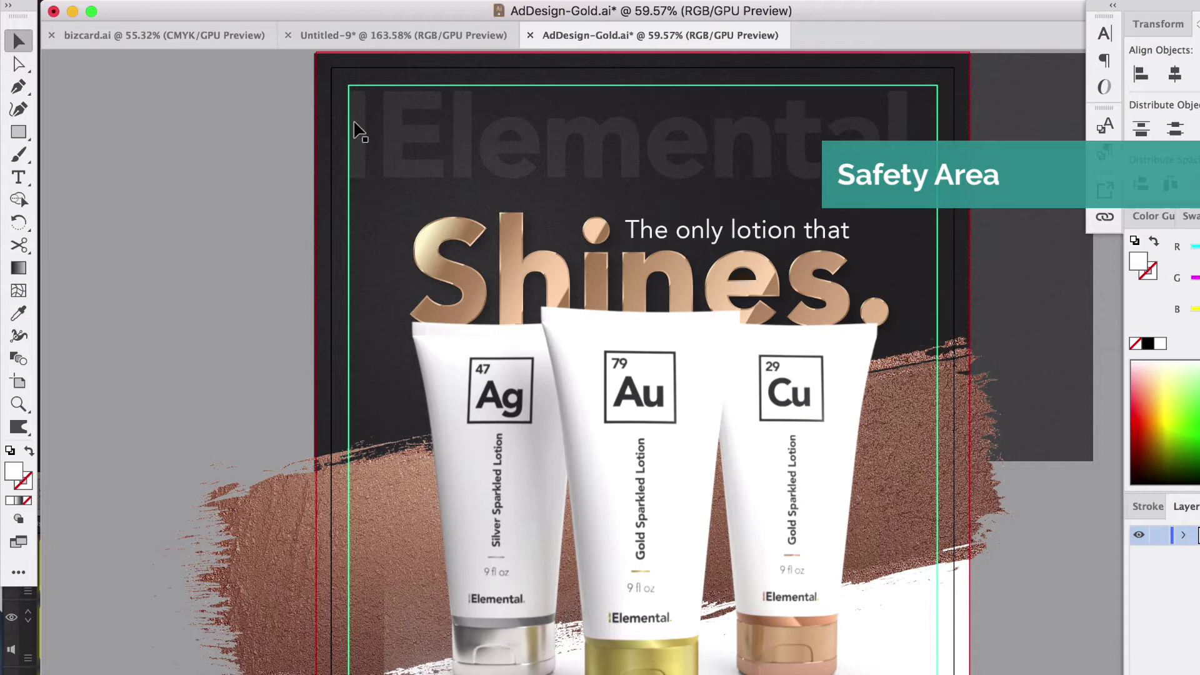
{"action": "scroll", "coordinate": [702, 207], "scroll_direction": "down", "scroll_amount": 2}
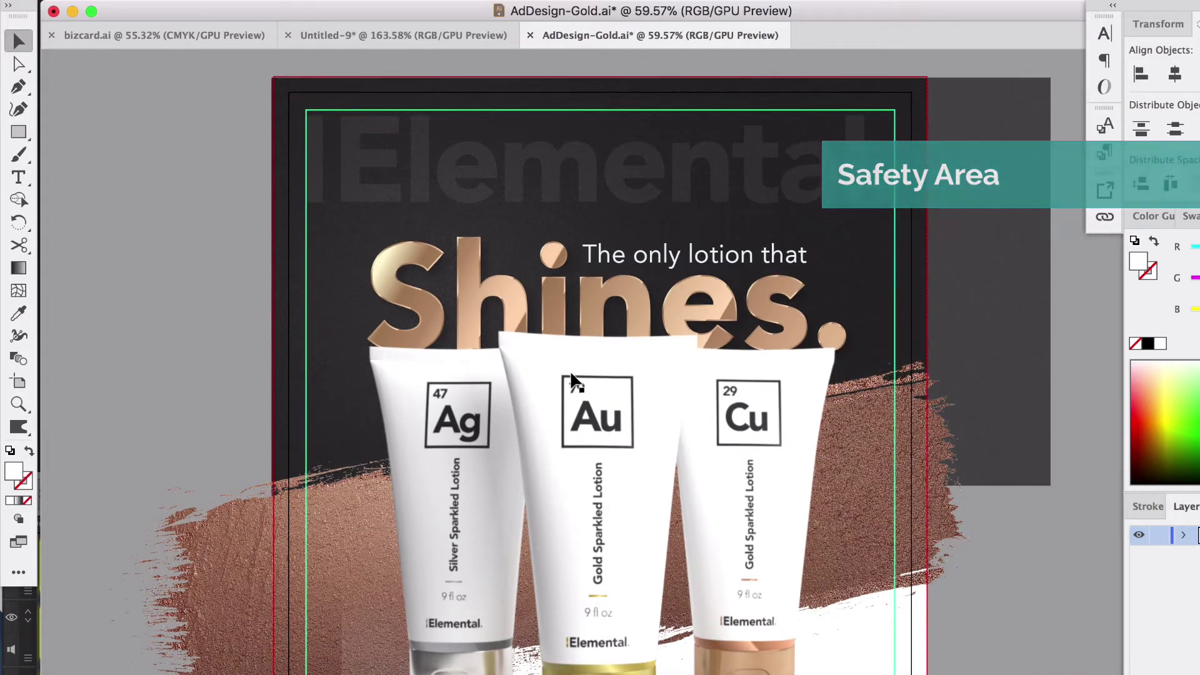
{"action": "scroll", "coordinate": [570, 370], "scroll_direction": "down", "scroll_amount": 5}
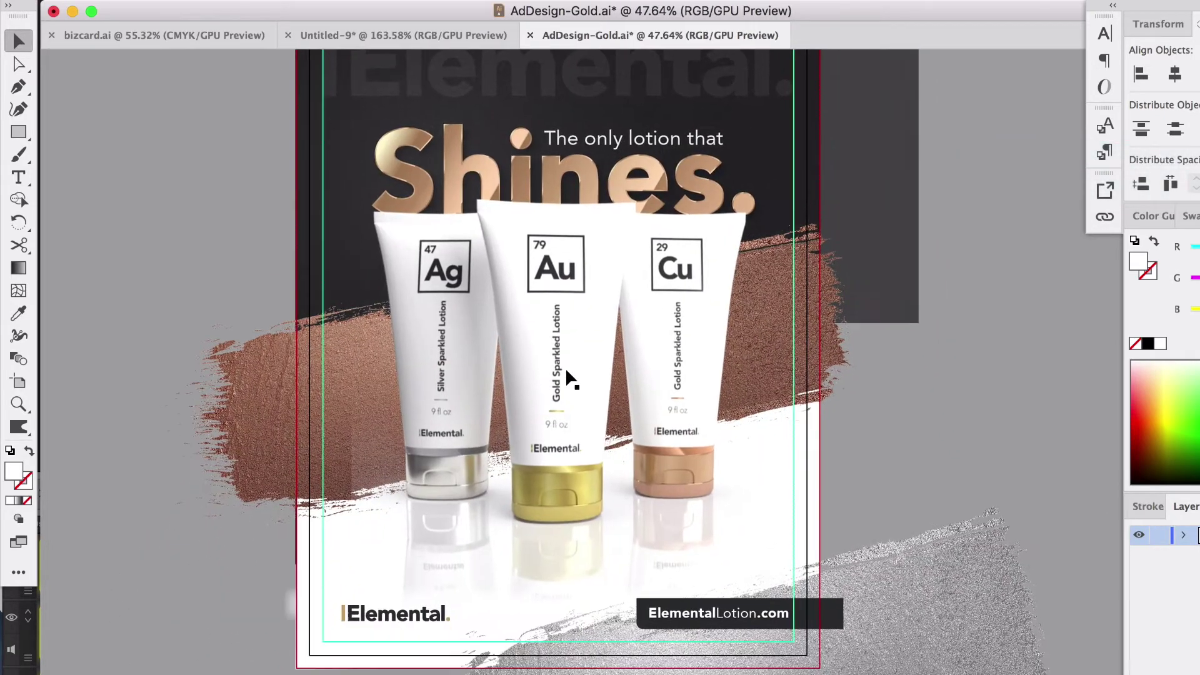
Select the teal safety-area rectangle and hide it
{"action": "scroll", "coordinate": [564, 368], "scroll_direction": "up", "scroll_amount": 1}
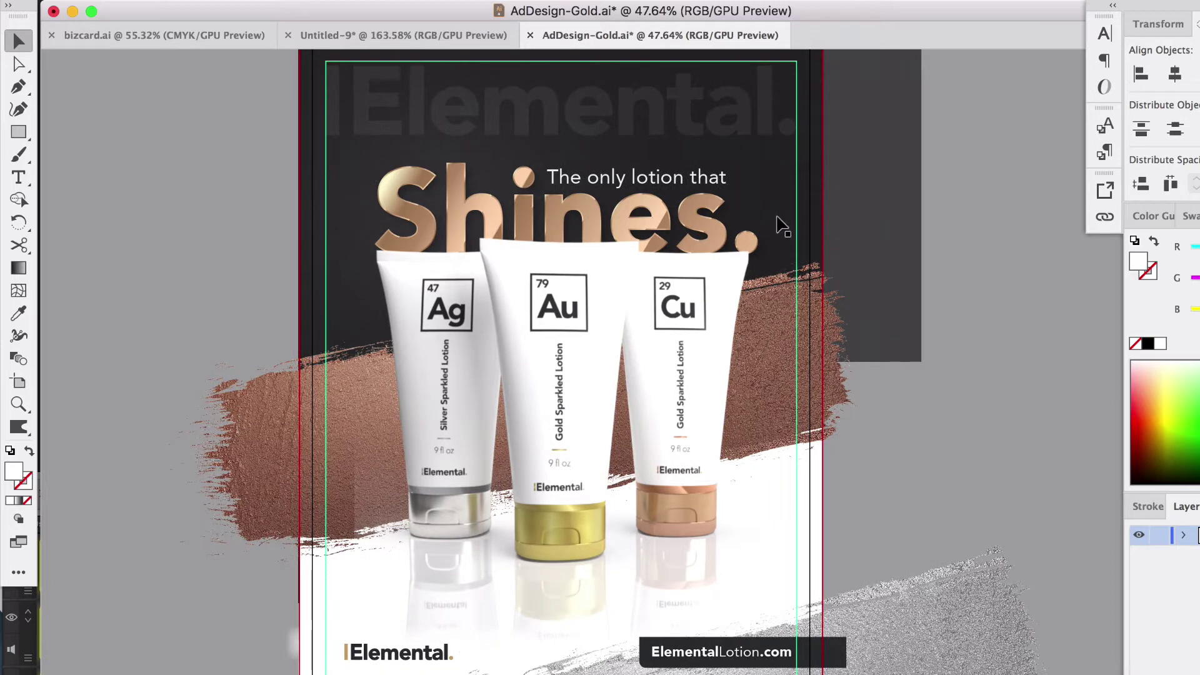
{"action": "left_click", "coordinate": [797, 213]}
{"action": "key", "text": "super+shift+a"}
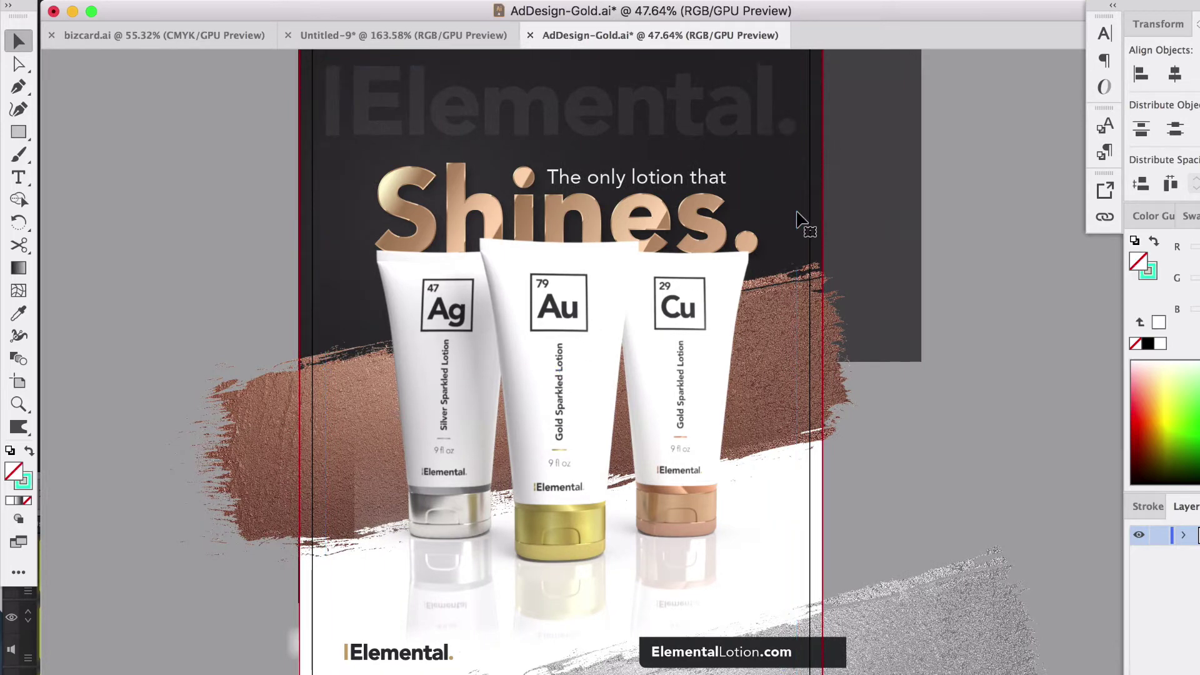
{"action": "scroll", "coordinate": [694, 422], "scroll_direction": "down", "scroll_amount": 3}
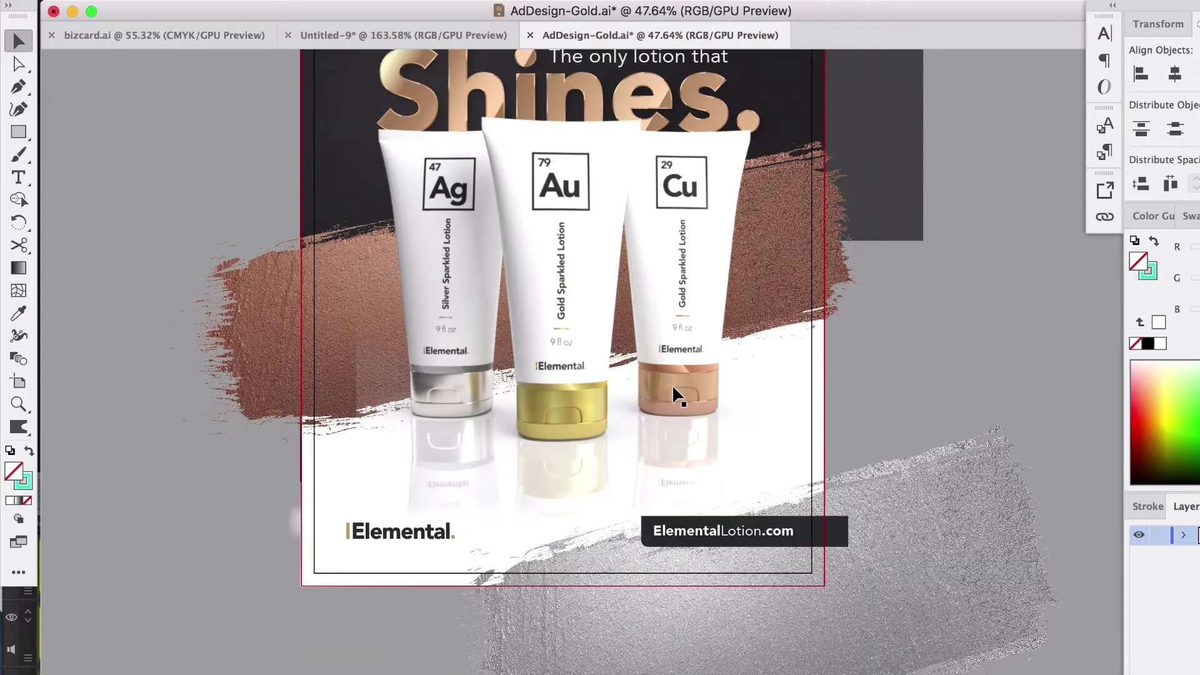
{"action": "scroll", "coordinate": [669, 395], "scroll_direction": "down", "scroll_amount": 2}
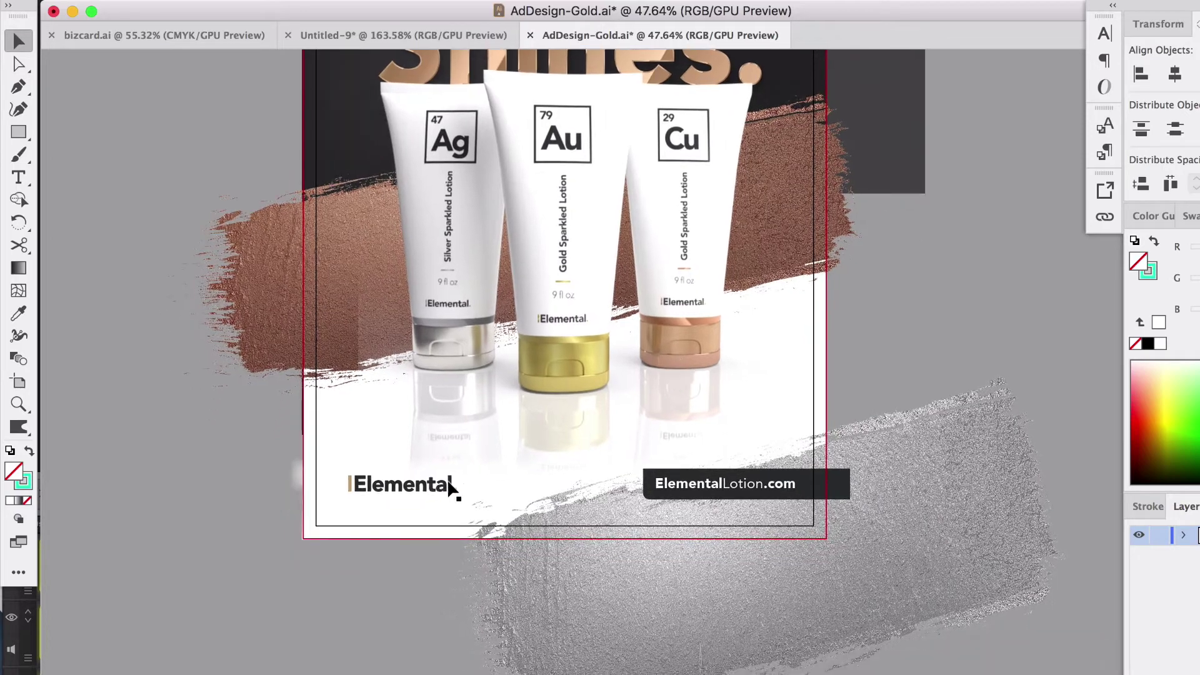
{"action": "scroll", "coordinate": [441, 483], "scroll_direction": "up", "scroll_amount": 2}
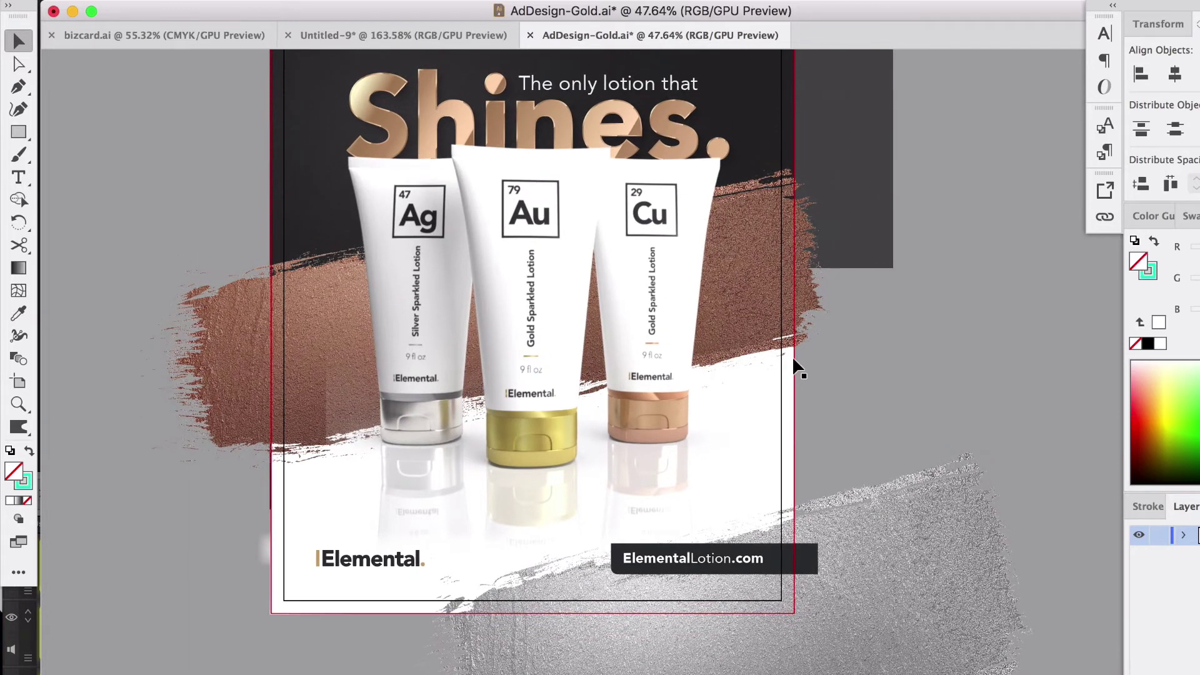
Move the small Elemental logo and ElementalLotion.com box inward, widening the box rightward
{"action": "left_click_drag", "start_coordinate": [382, 566], "coordinate": [395, 552]}
{"action": "left_click", "coordinate": [669, 569]}
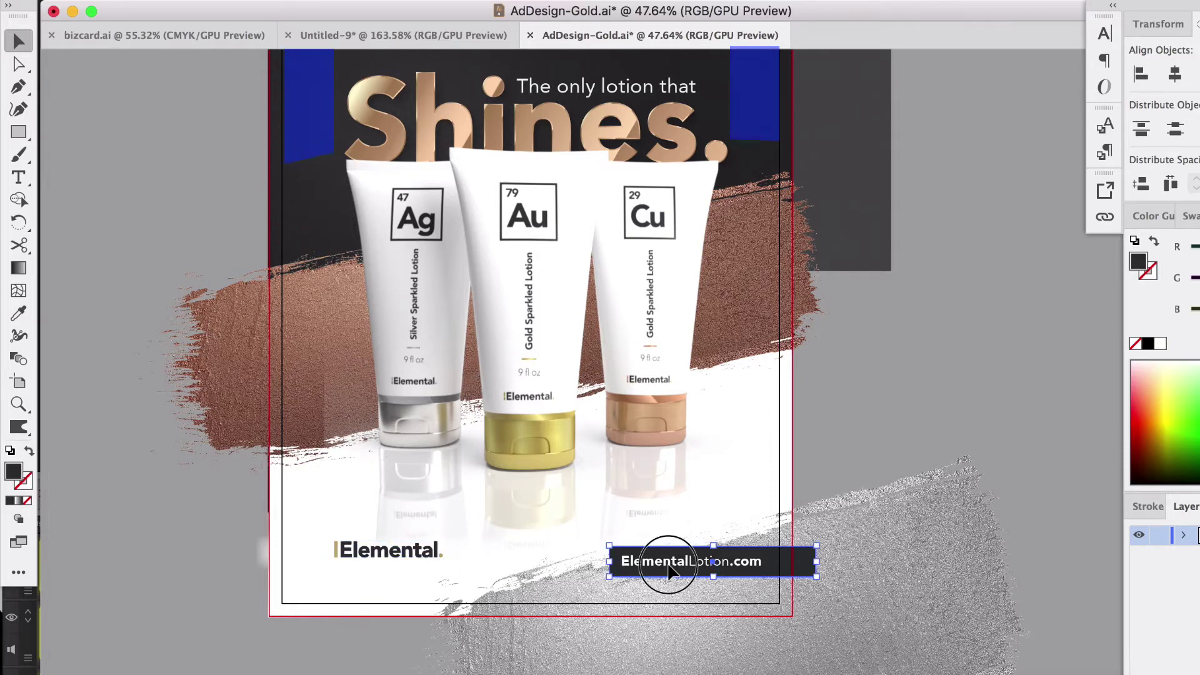
{"action": "left_click_drag", "start_coordinate": [668, 565], "coordinate": [629, 551]}
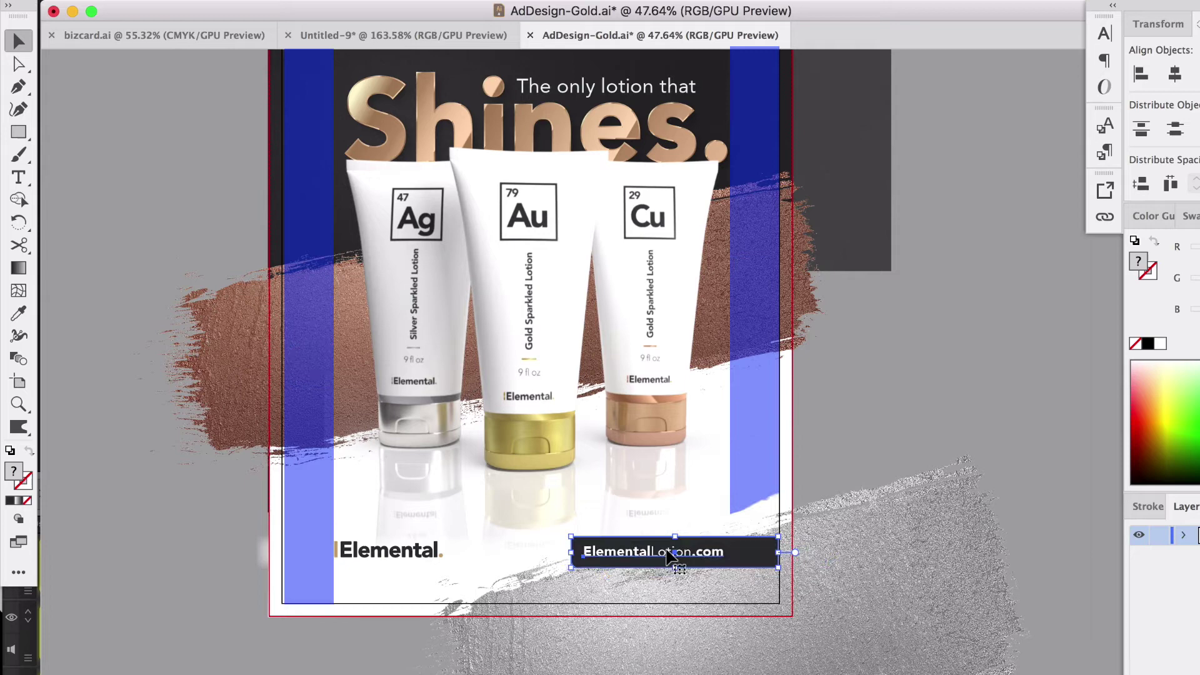
{"action": "mouse_move", "coordinate": [779, 552]}
{"action": "left_mouse_down"}
{"action": "mouse_move", "coordinate": [769, 543]}
{"action": "mouse_move", "coordinate": [802, 554]}
{"action": "left_mouse_up"}
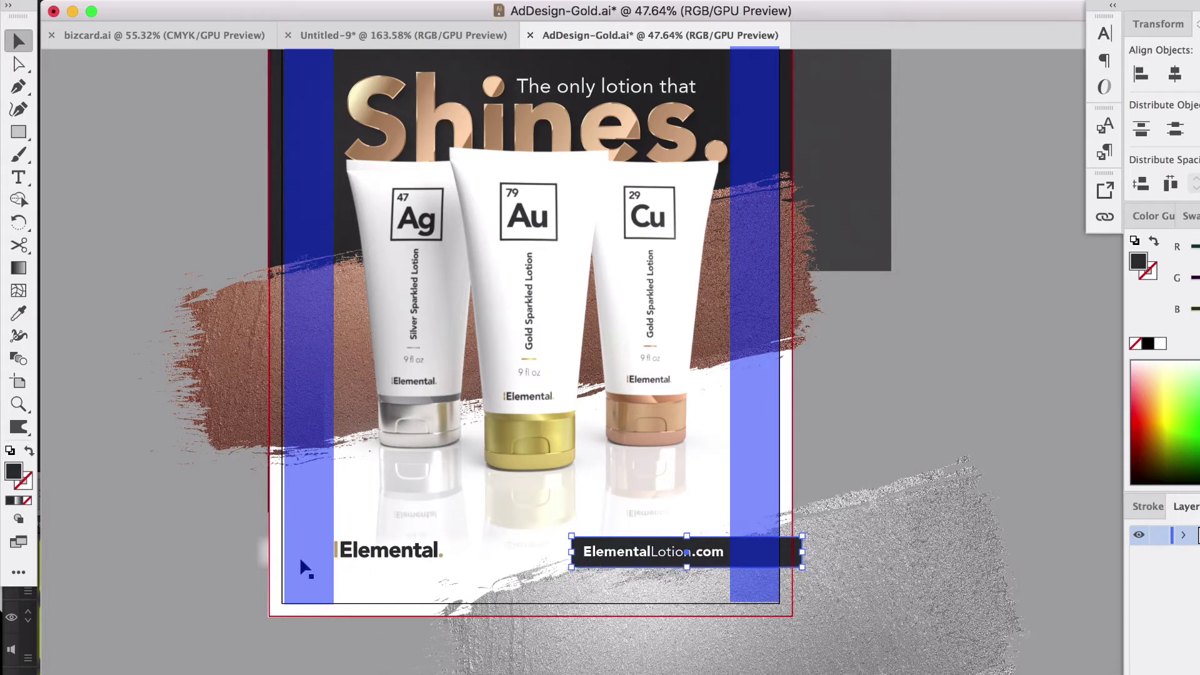
{"action": "left_click", "coordinate": [143, 456]}
{"action": "left_click", "coordinate": [158, 588]}
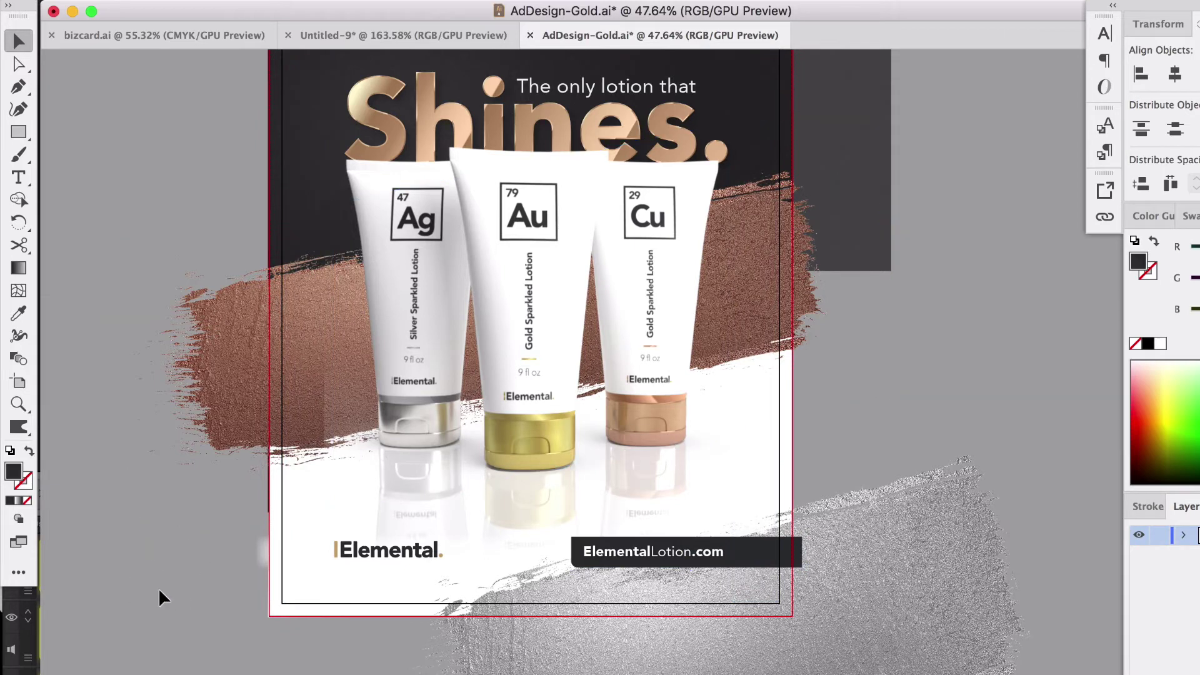
{"action": "scroll", "coordinate": [158, 588], "scroll_direction": "down", "scroll_amount": 2}
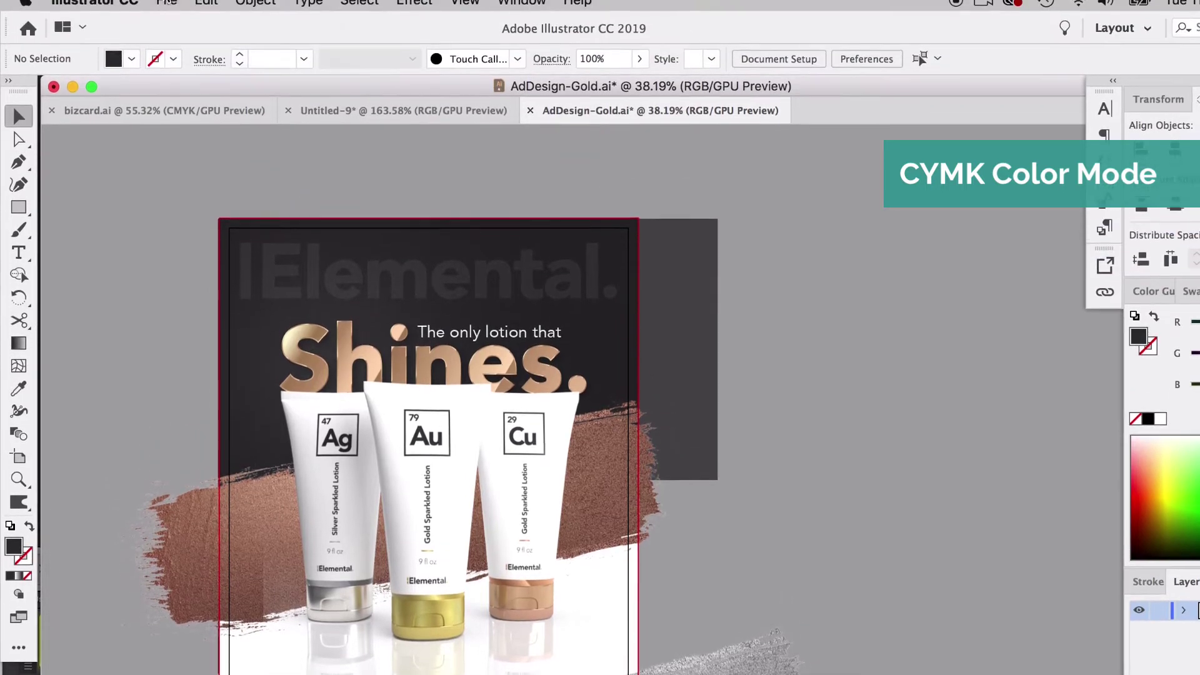
Change AdDesign-Gold.ai's document colour mode from RGB to CMYK Color
{"action": "left_click", "coordinate": [166, 11]}
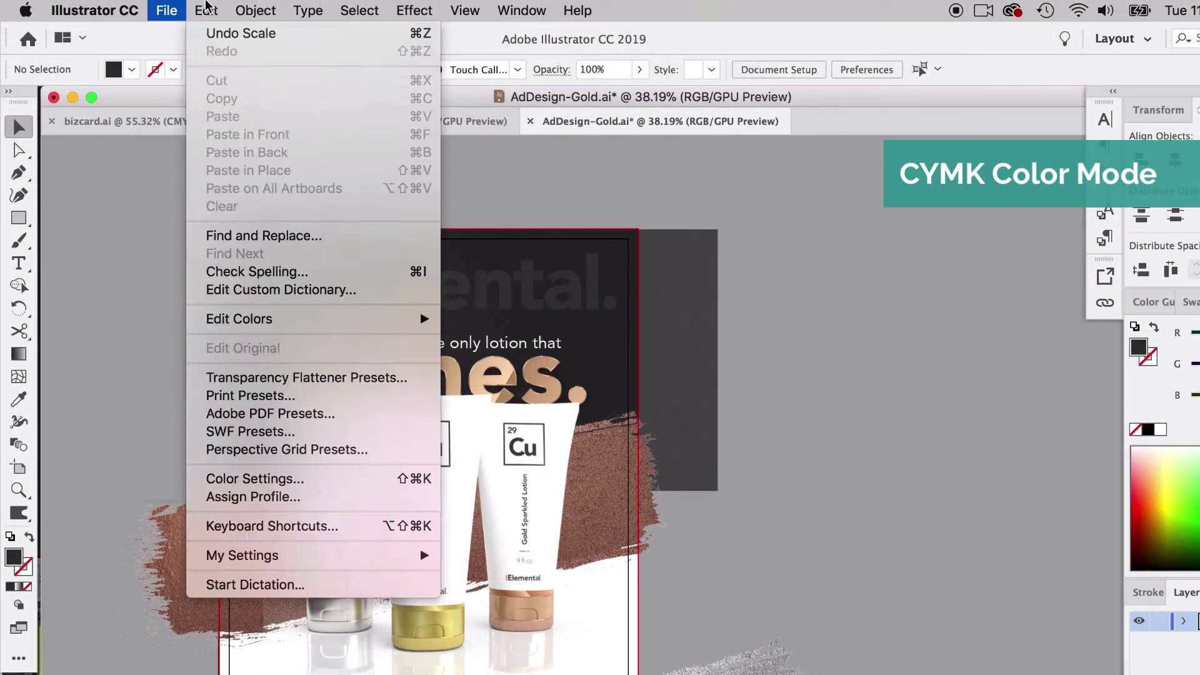
{"action": "mouse_move", "coordinate": [267, 432]}
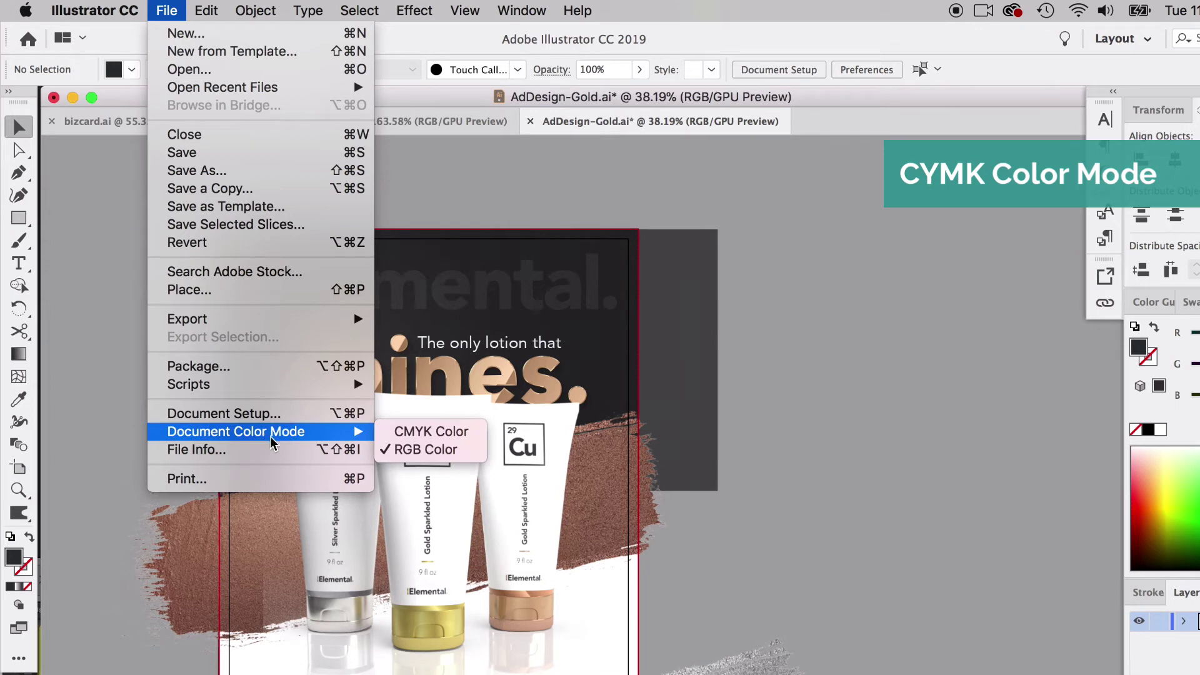
{"action": "left_click", "coordinate": [436, 435]}
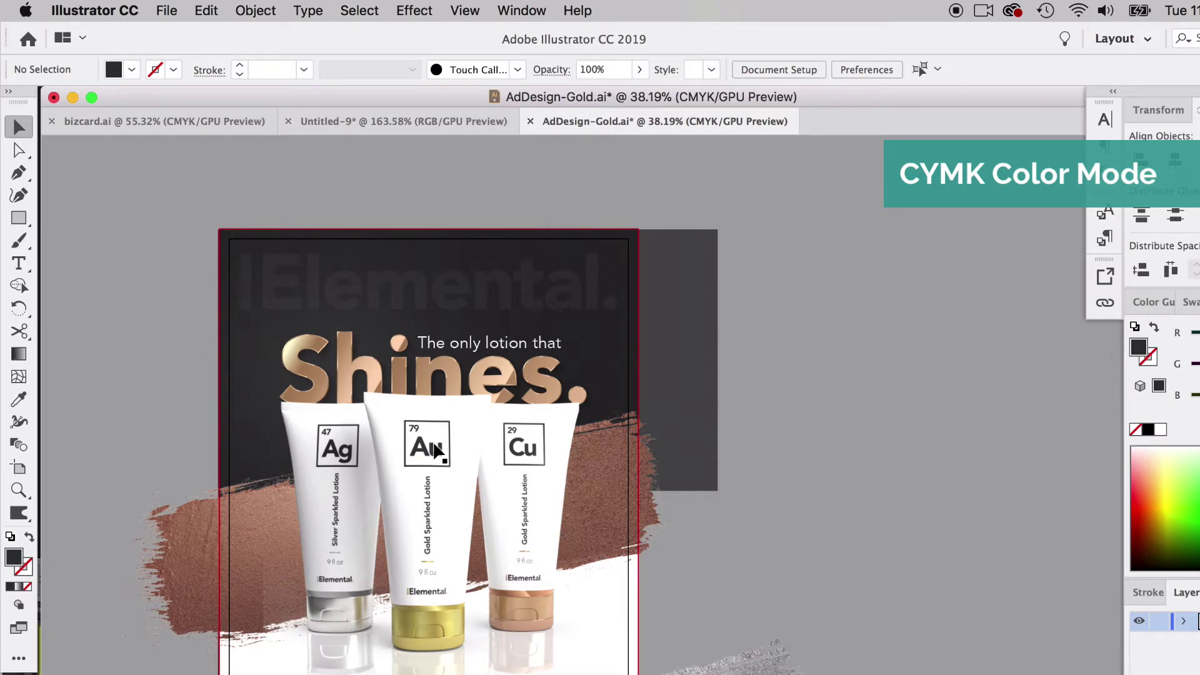
{"action": "scroll", "coordinate": [298, 490], "scroll_direction": "up", "scroll_amount": 3}
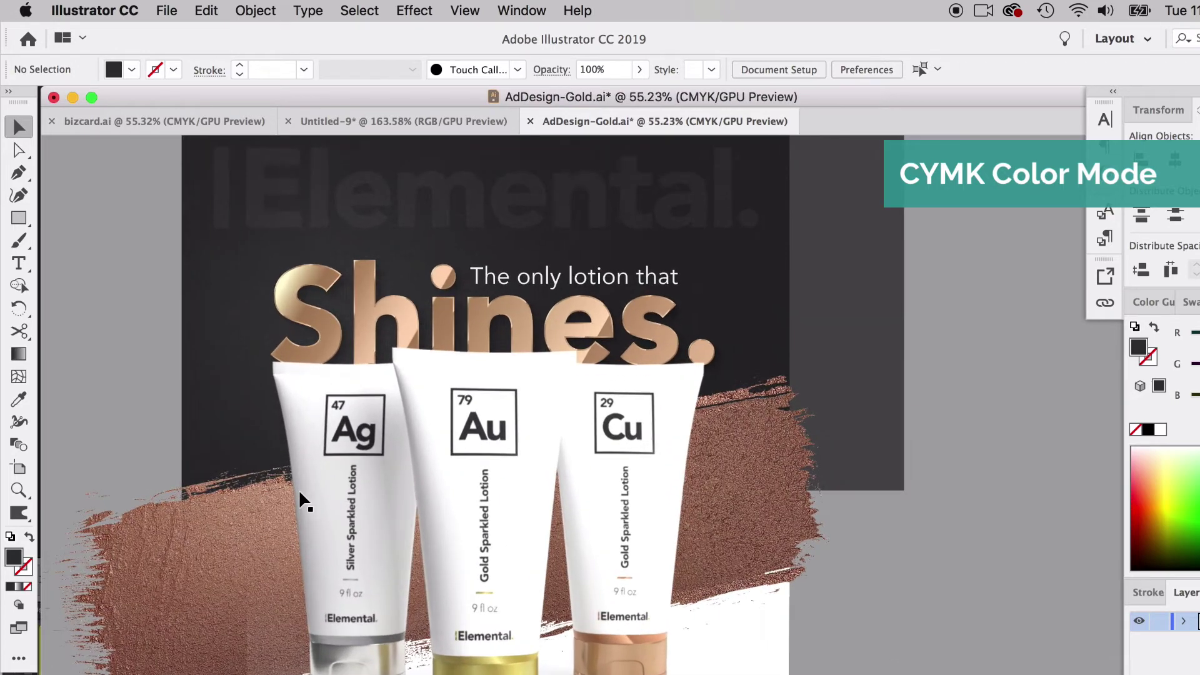
{"action": "scroll", "coordinate": [299, 490], "scroll_direction": "down", "scroll_amount": 2}
{"action": "scroll", "coordinate": [299, 489], "scroll_direction": "down", "scroll_amount": 1}
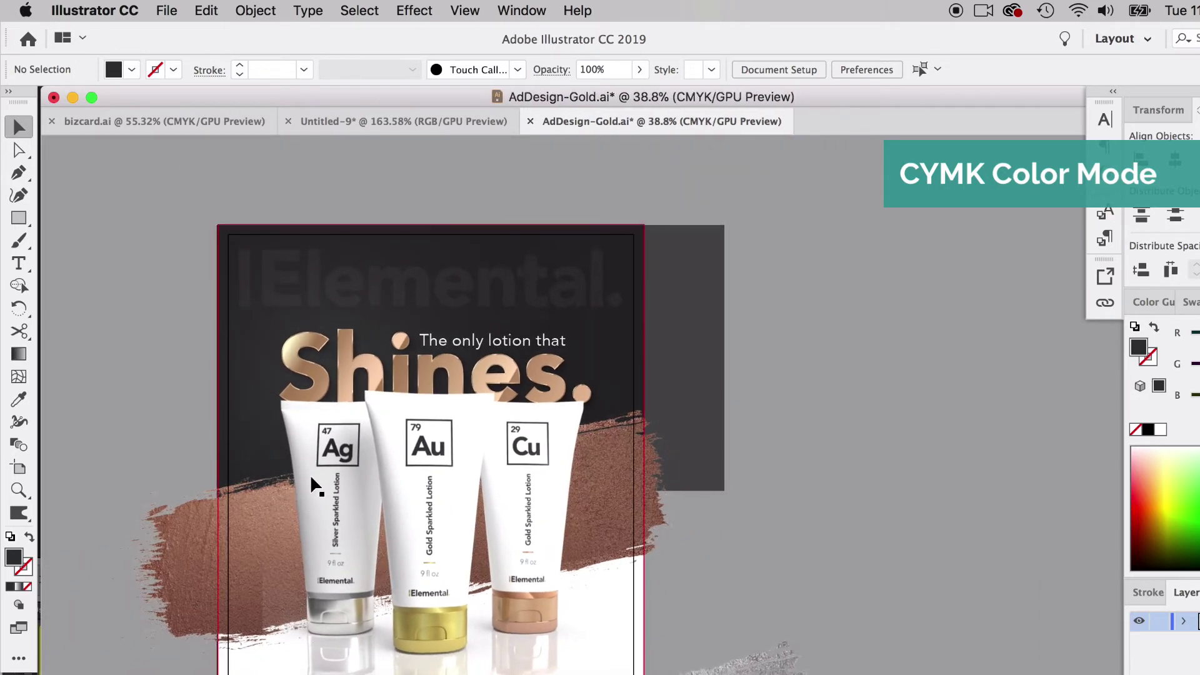
{"action": "left_click", "coordinate": [417, 10]}
Turn on Proof Colors to soft-proof the ad with U.S. Web Coated (SWOP) v2
{"action": "mouse_move", "coordinate": [465, 11]}
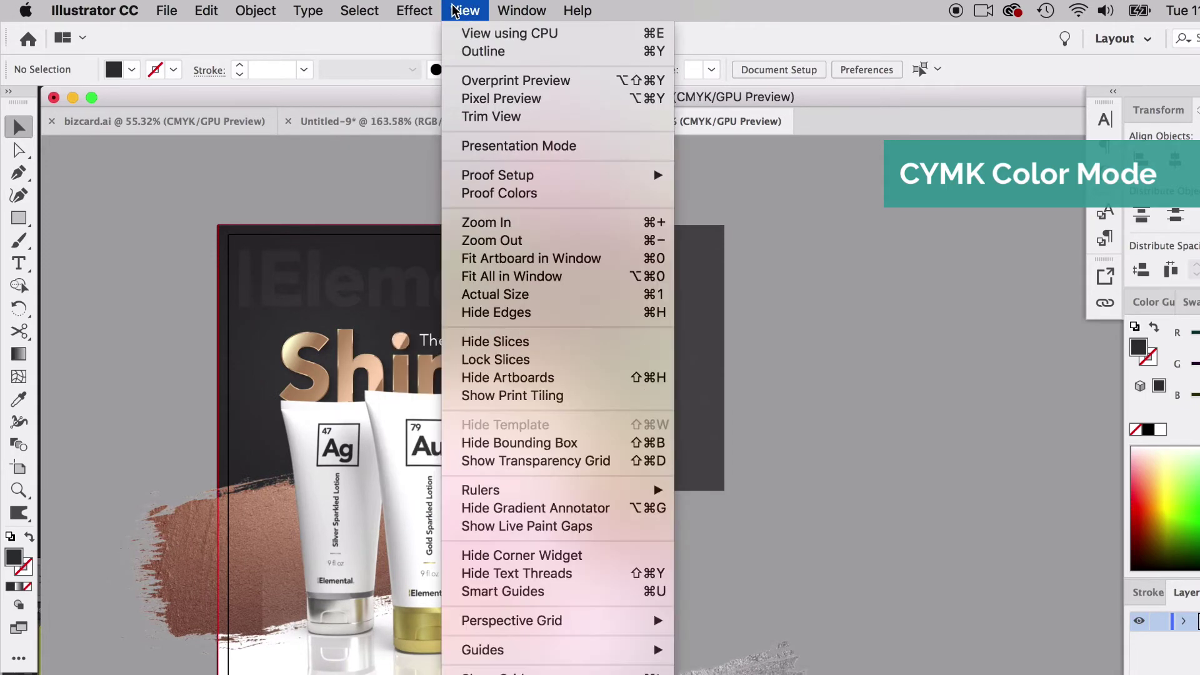
{"action": "left_click", "coordinate": [516, 198]}
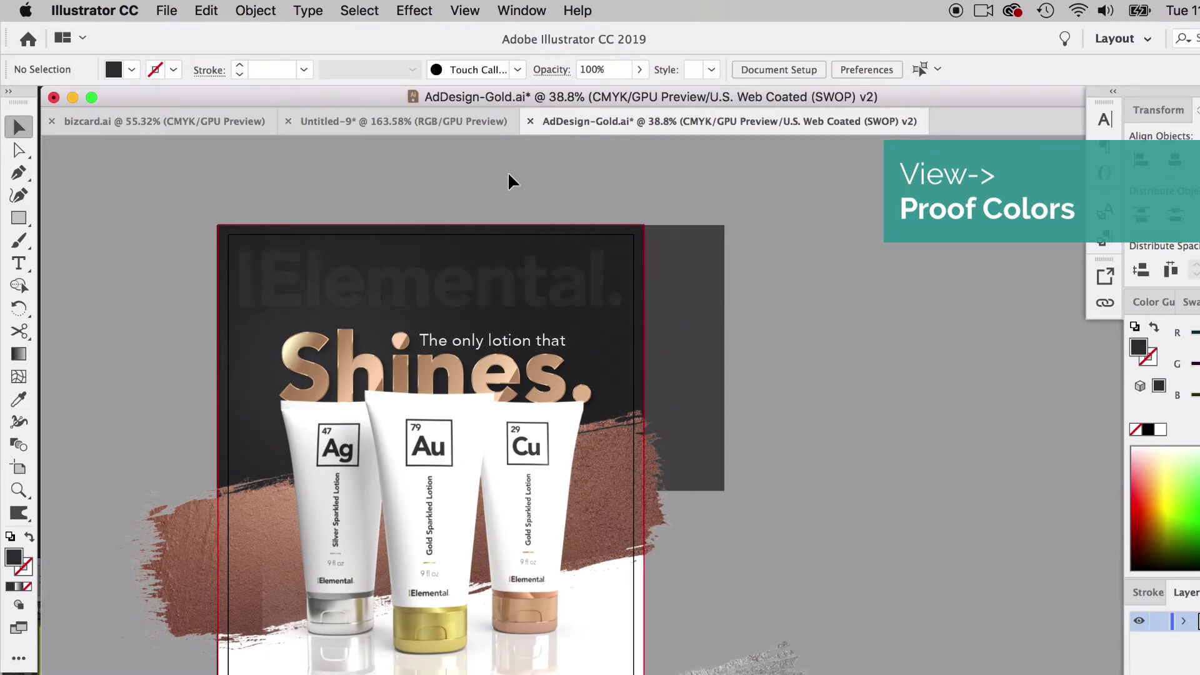
{"action": "scroll", "coordinate": [442, 235], "scroll_direction": "up", "scroll_amount": 5}
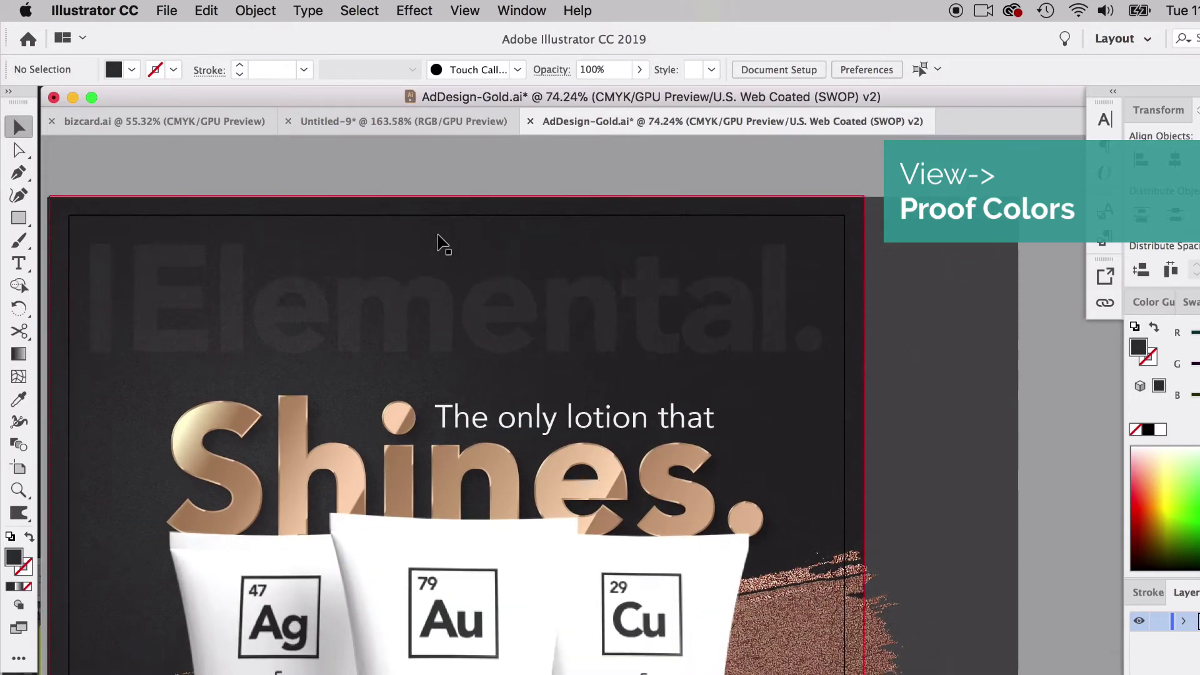
{"action": "scroll", "coordinate": [442, 243], "scroll_direction": "down", "scroll_amount": 3}
{"action": "scroll", "coordinate": [442, 244], "scroll_direction": "left", "scroll_amount": 2}
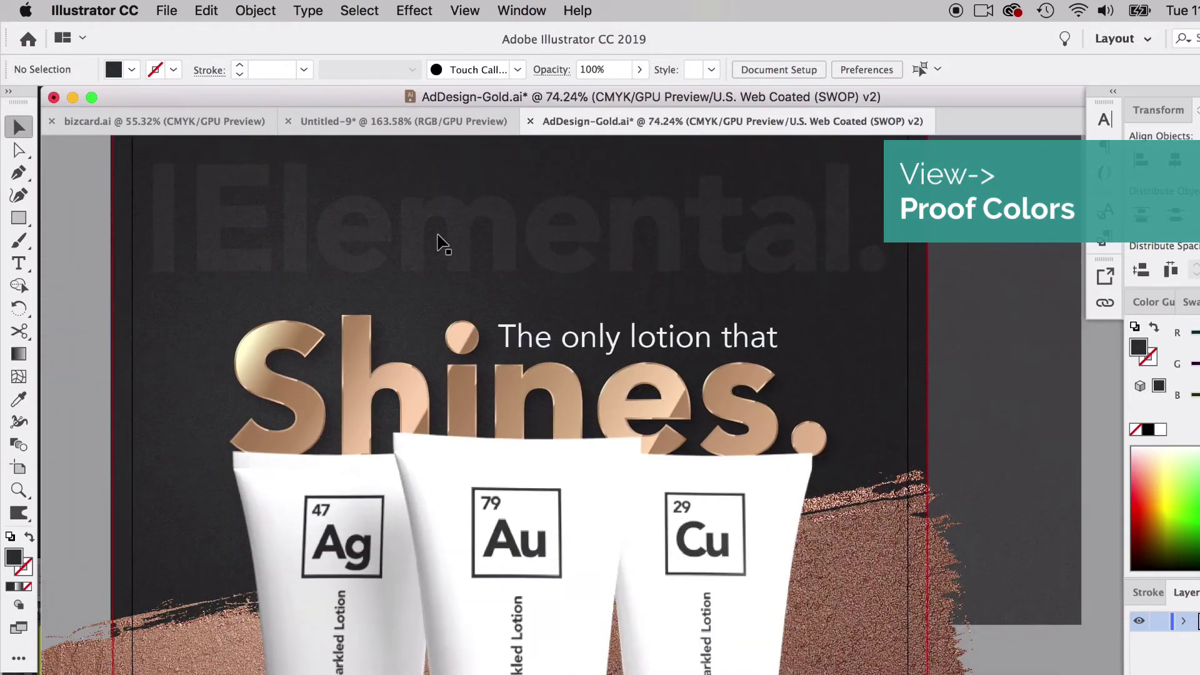
Toggle Proof Colors off and back on to compare, then bring the whole page into view
{"action": "left_click", "coordinate": [455, 7]}
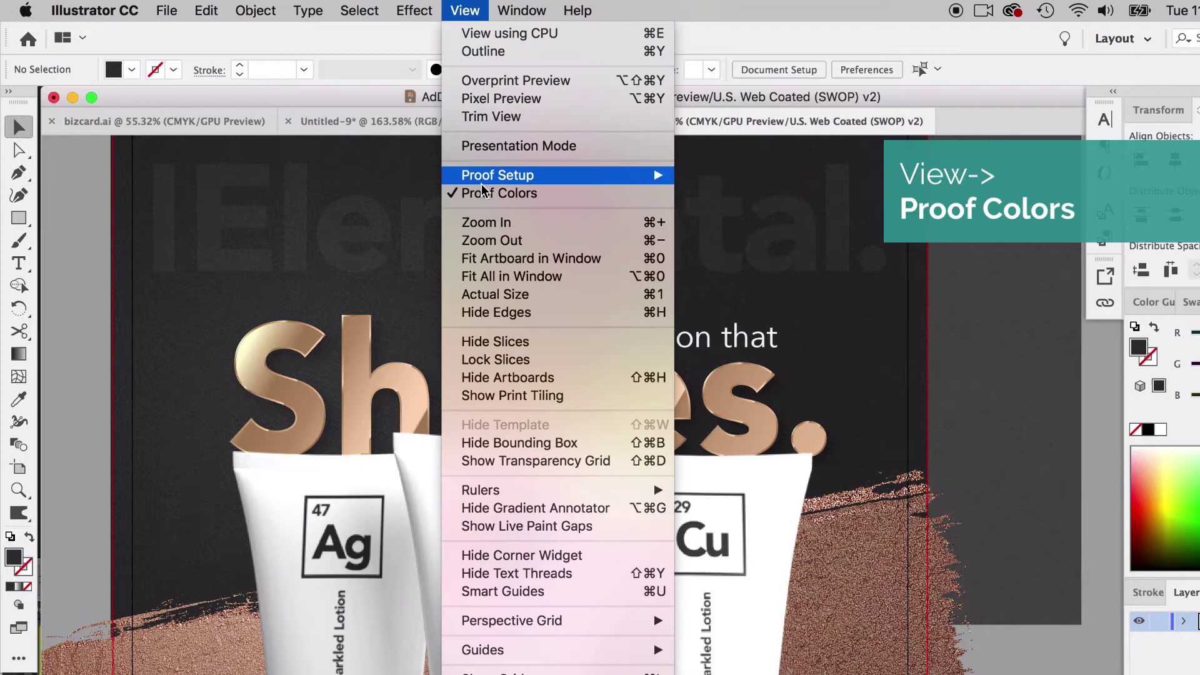
{"action": "left_click", "coordinate": [483, 195]}
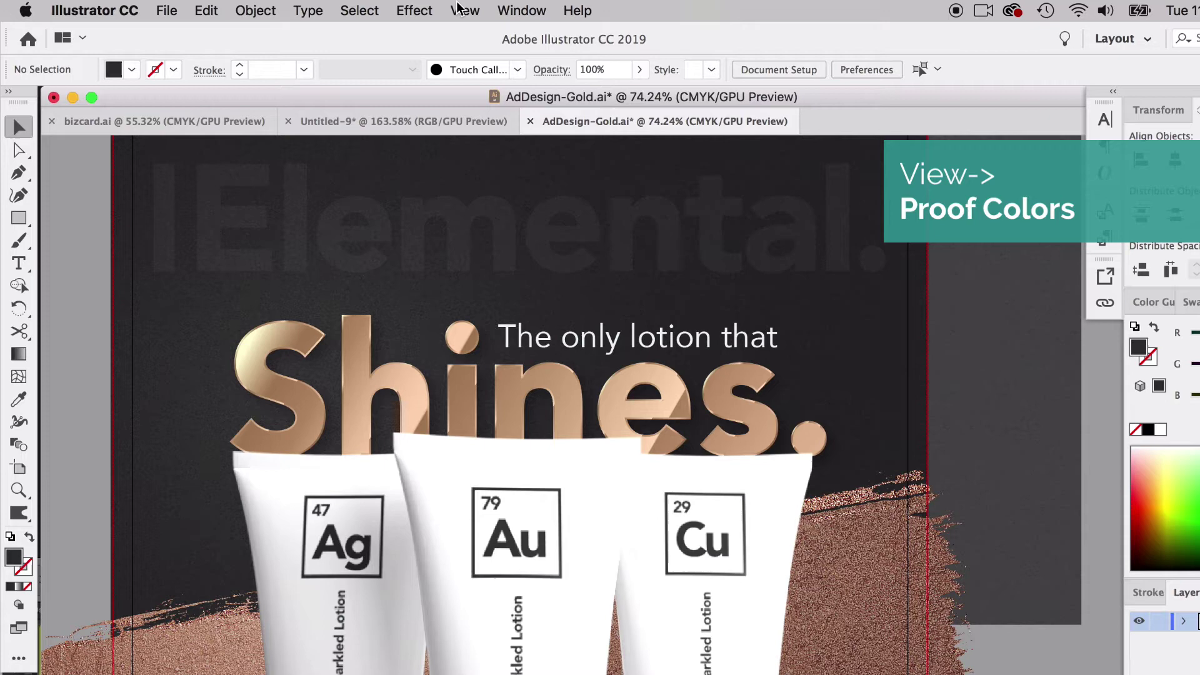
{"action": "left_click", "coordinate": [463, 11]}
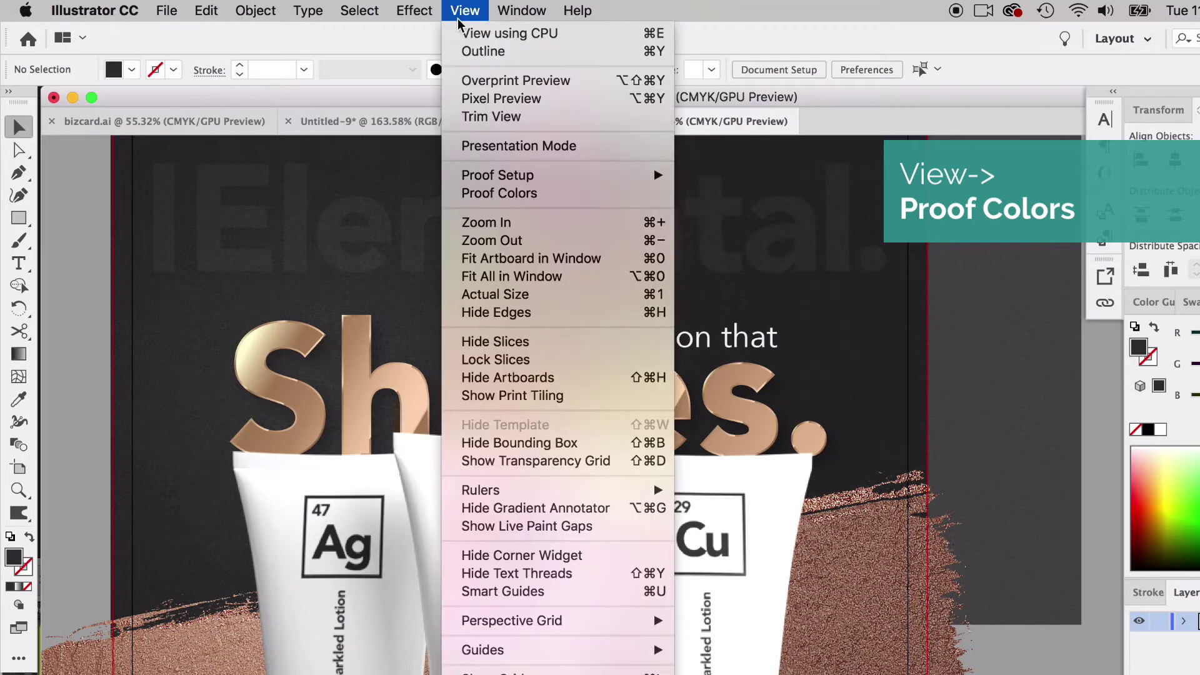
{"action": "left_click", "coordinate": [502, 193]}
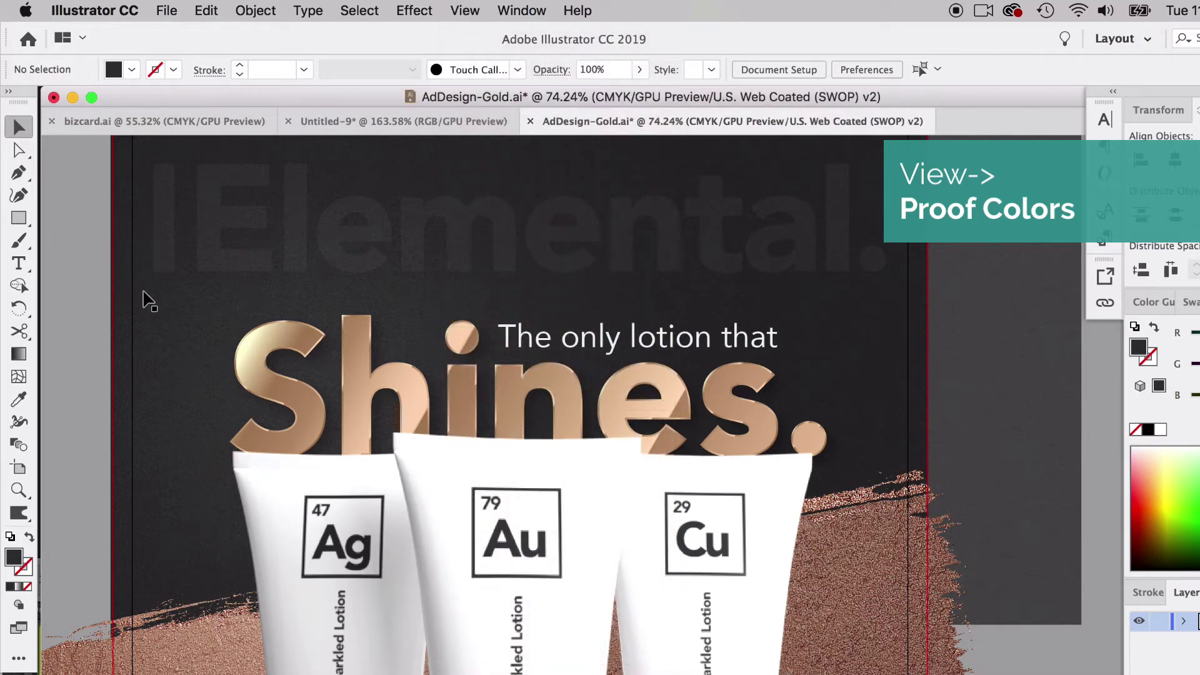
{"action": "scroll", "coordinate": [215, 357], "scroll_direction": "down", "scroll_amount": 5}
{"action": "scroll", "coordinate": [215, 356], "scroll_direction": "left", "scroll_amount": 2}
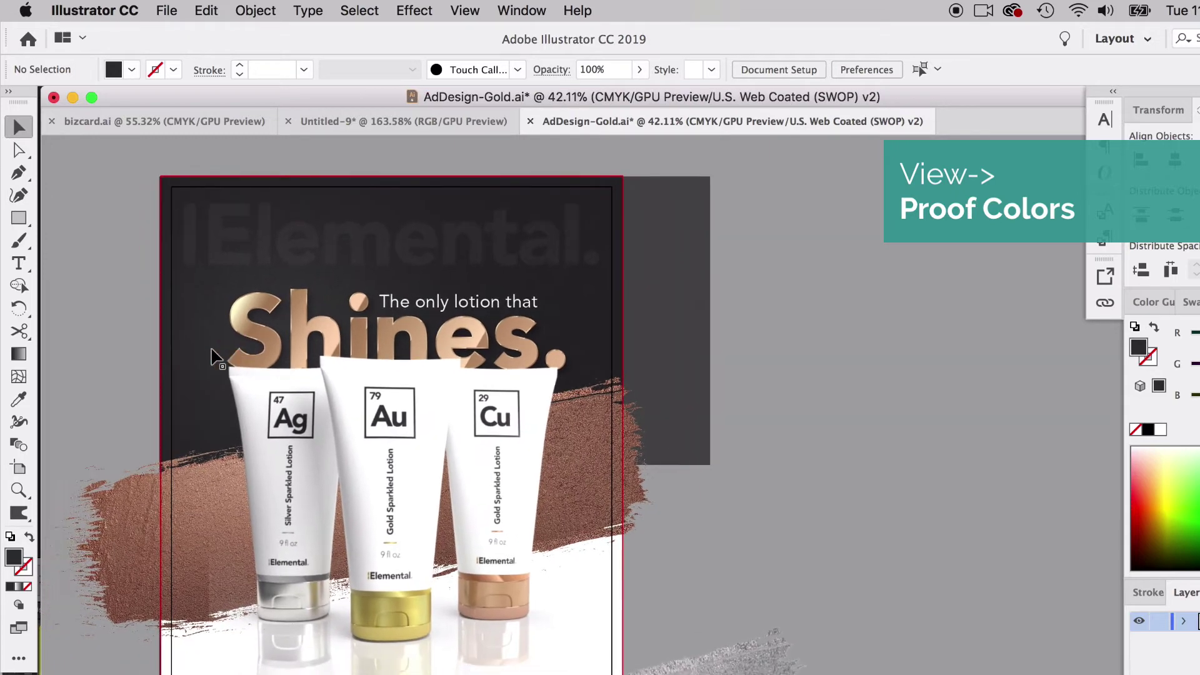
{"action": "scroll", "coordinate": [216, 354], "scroll_direction": "left", "scroll_amount": 3}
{"action": "scroll", "coordinate": [223, 350], "scroll_direction": "down", "scroll_amount": 1}
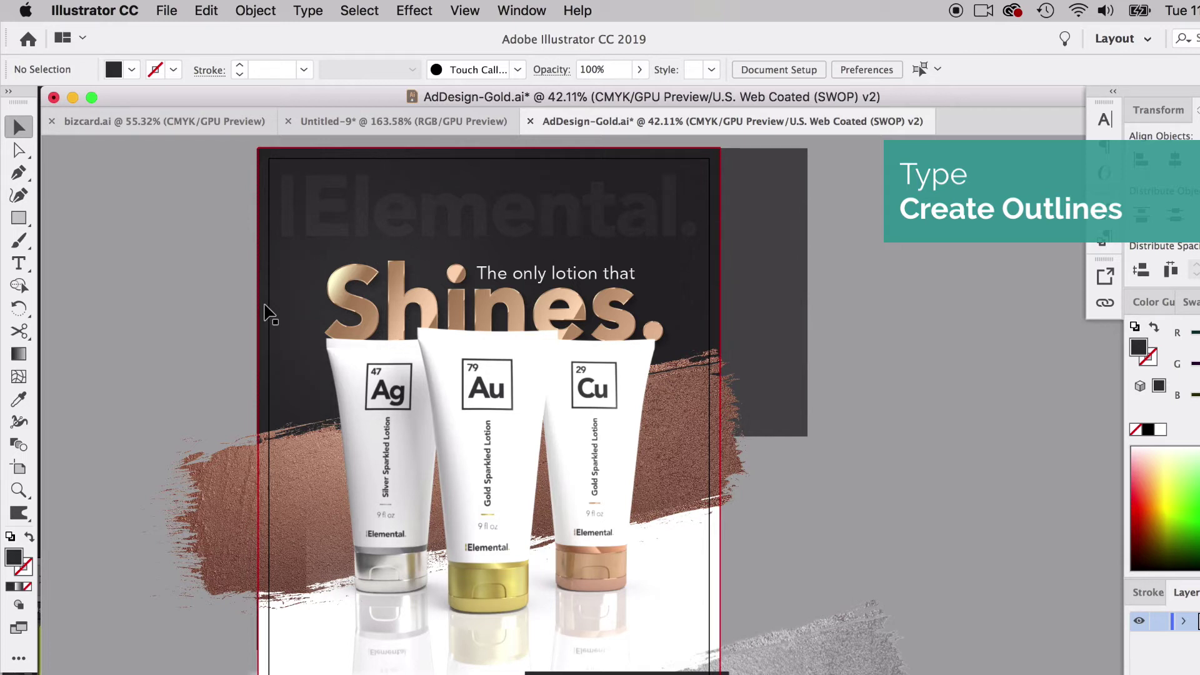
Check that 'The only lotion that' tagline is still editable live type
{"action": "left_click", "coordinate": [529, 276]}
{"action": "double_click", "coordinate": [529, 275]}
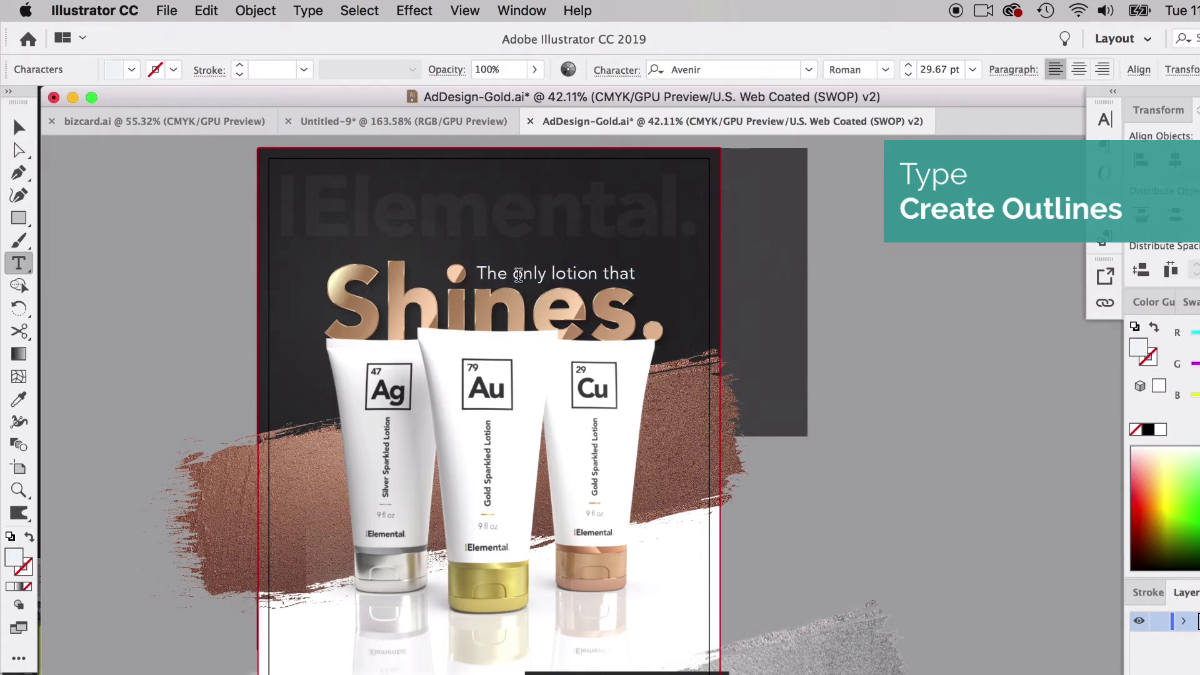
{"action": "double_click", "coordinate": [529, 274]}
{"action": "key", "text": "Escape"}
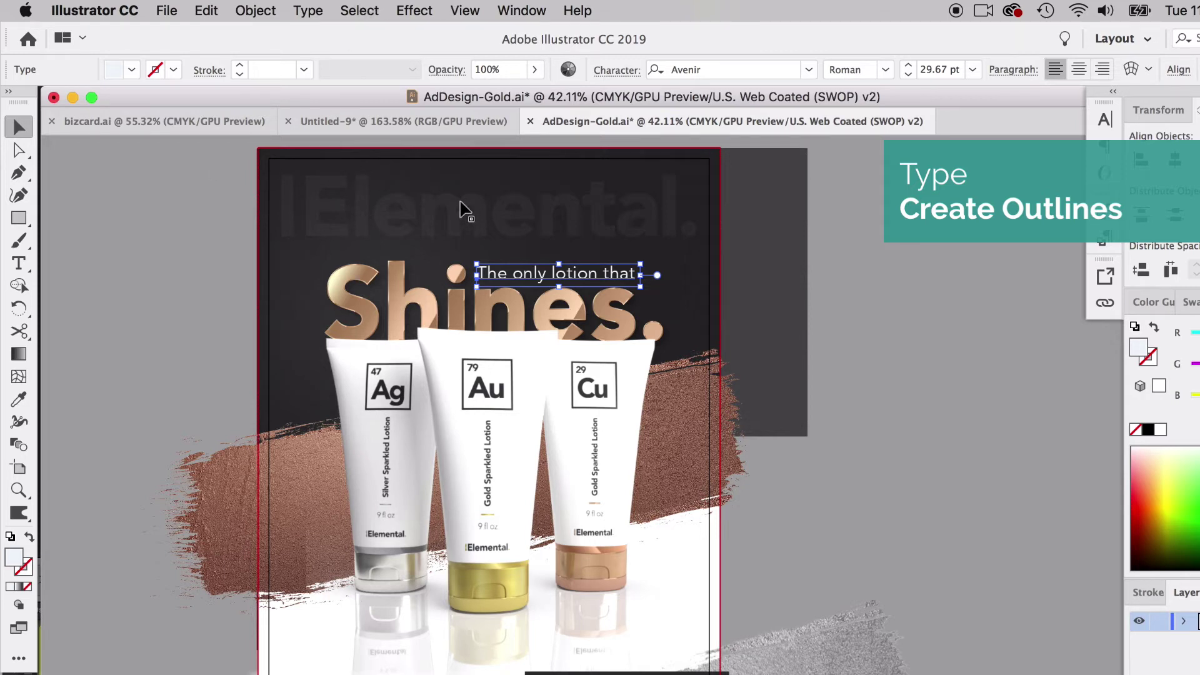
Select all artwork, create outlines from the type, and confirm the tagline is now a group
{"action": "left_click", "coordinate": [359, 10]}
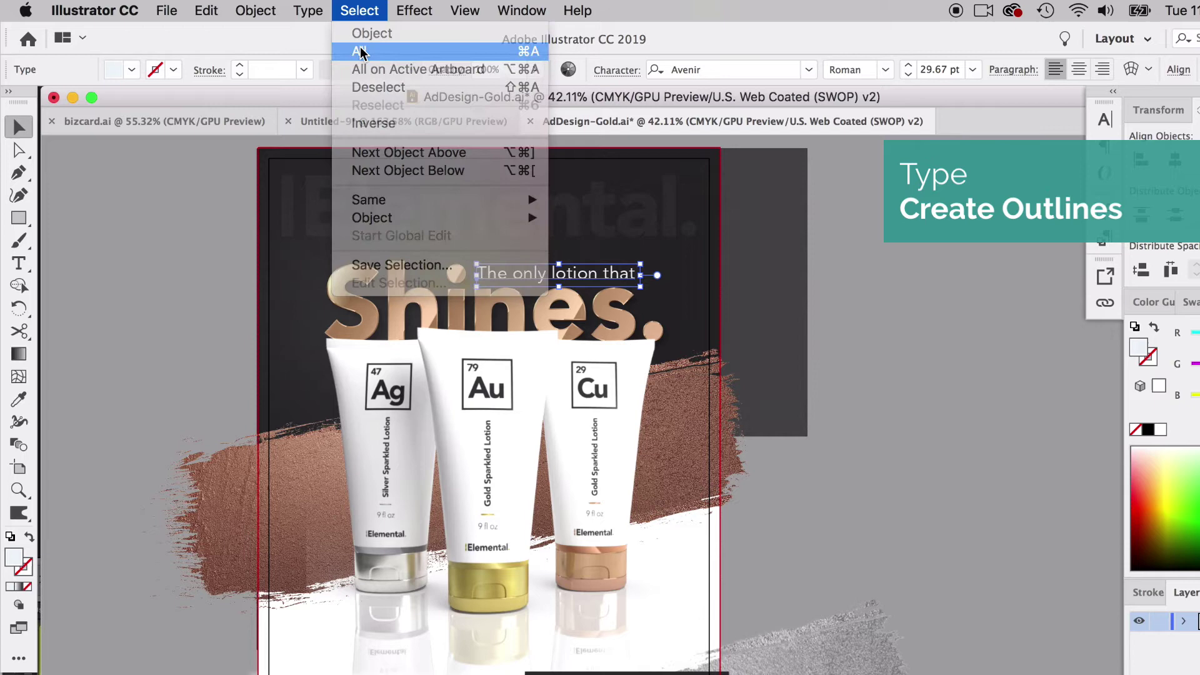
{"action": "left_click", "coordinate": [360, 51]}
{"action": "right_click", "coordinate": [447, 216]}
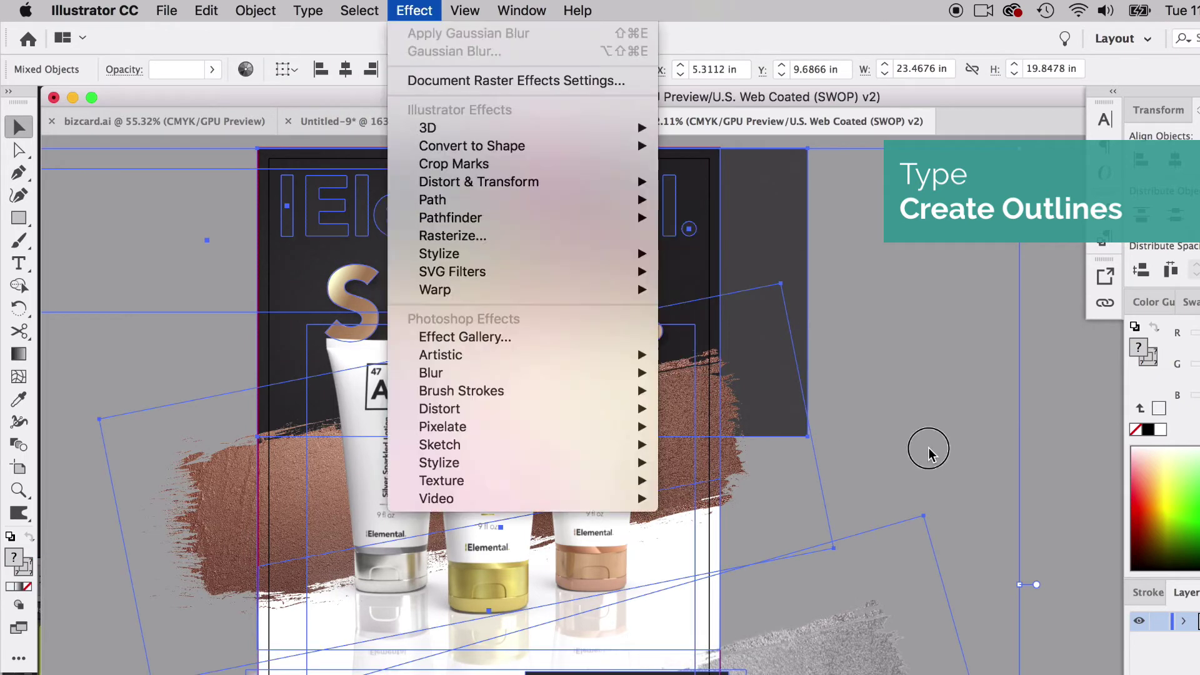
{"action": "left_click", "coordinate": [929, 450]}
{"action": "left_click", "coordinate": [308, 11]}
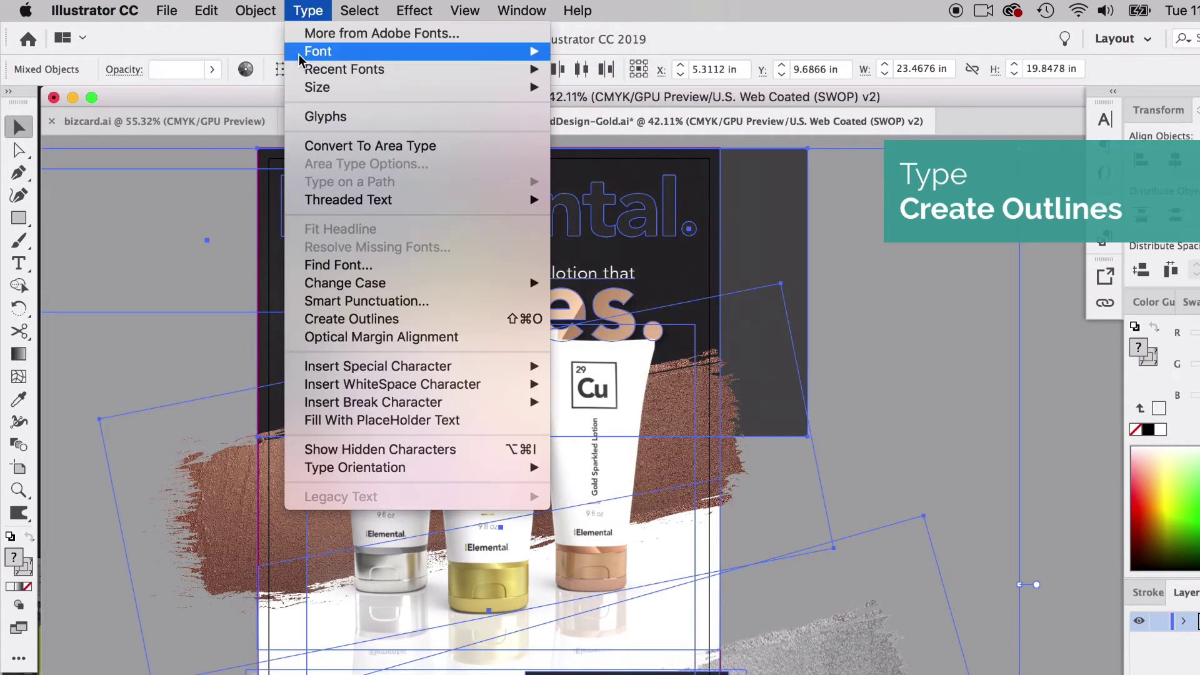
{"action": "left_click", "coordinate": [370, 322]}
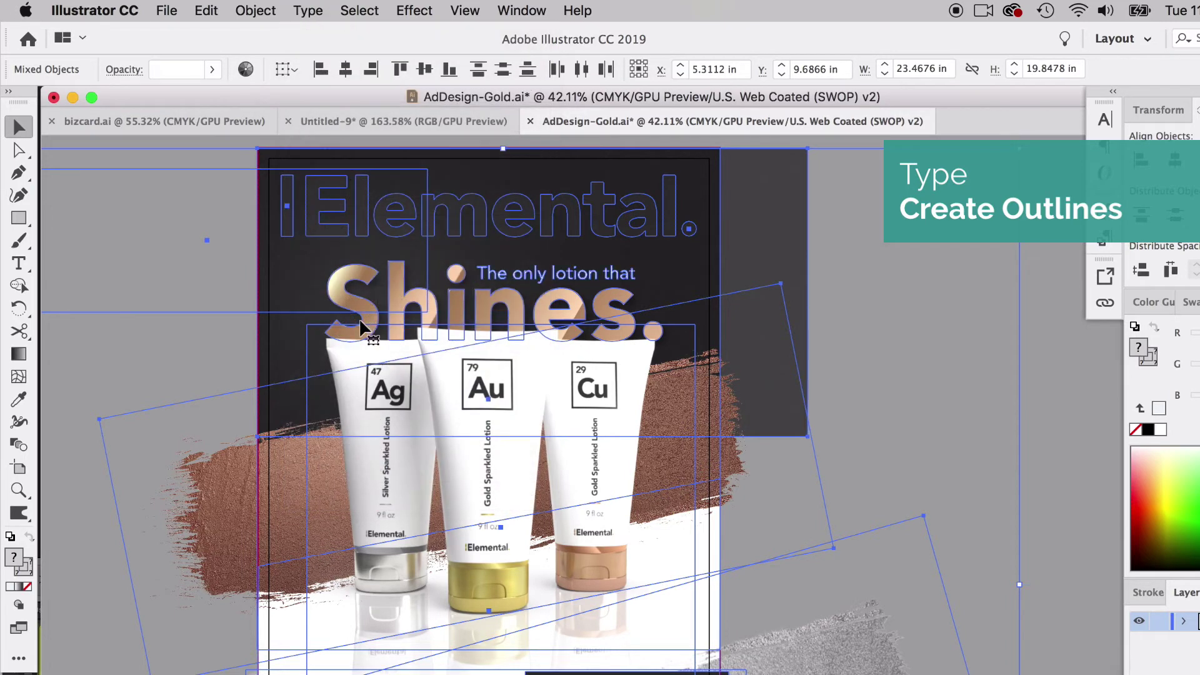
{"action": "left_click", "coordinate": [938, 286]}
{"action": "scroll", "coordinate": [563, 250], "scroll_direction": "up", "scroll_amount": 6}
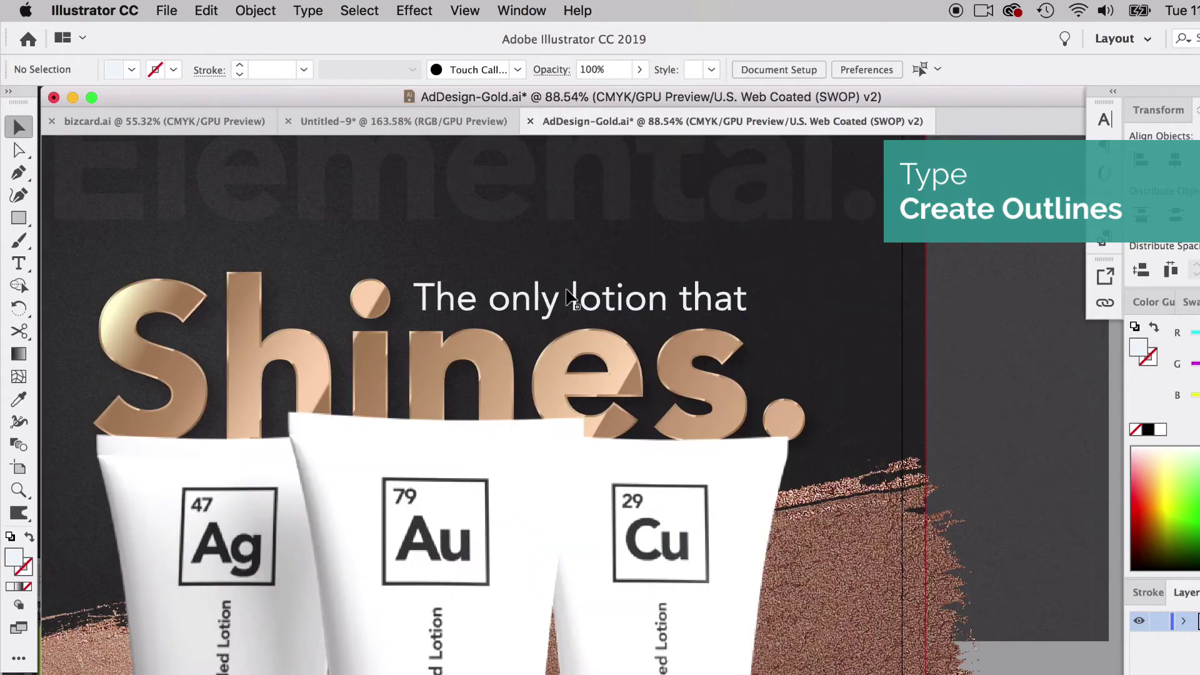
{"action": "left_click", "coordinate": [626, 324]}
{"action": "scroll", "coordinate": [625, 324], "scroll_direction": "down", "scroll_amount": 5}
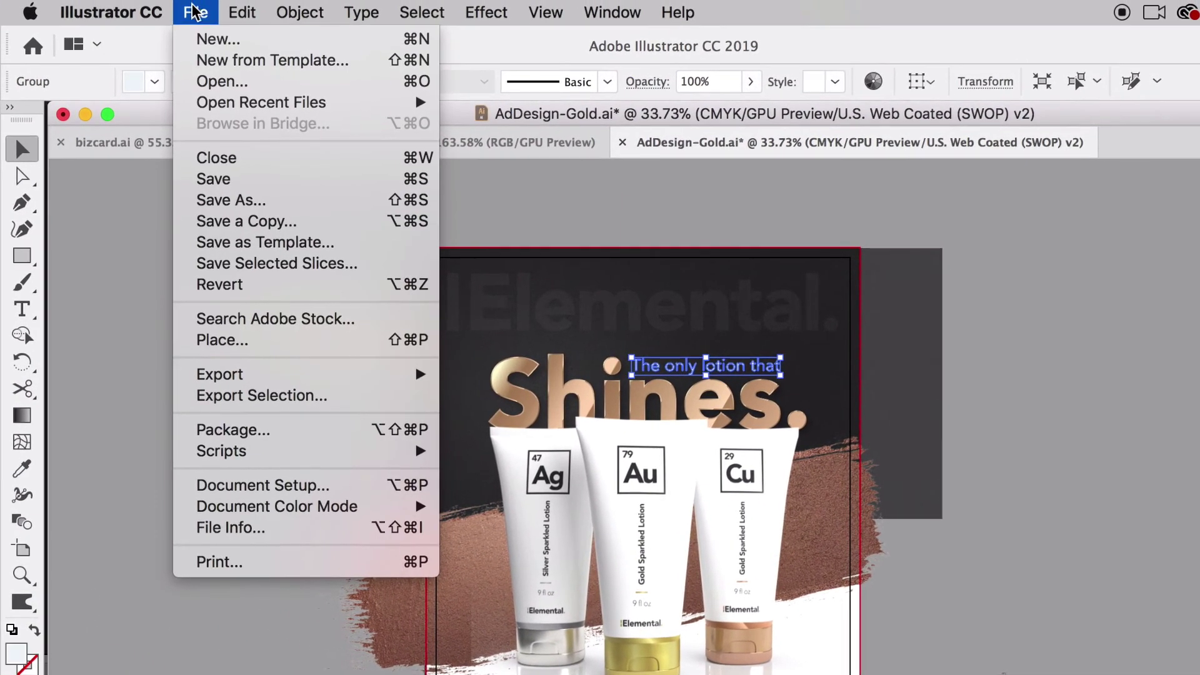
Save the ad in Adobe PDF format as AdDesign-Gold.pdf on the Desktop
{"action": "left_click", "coordinate": [269, 200]}
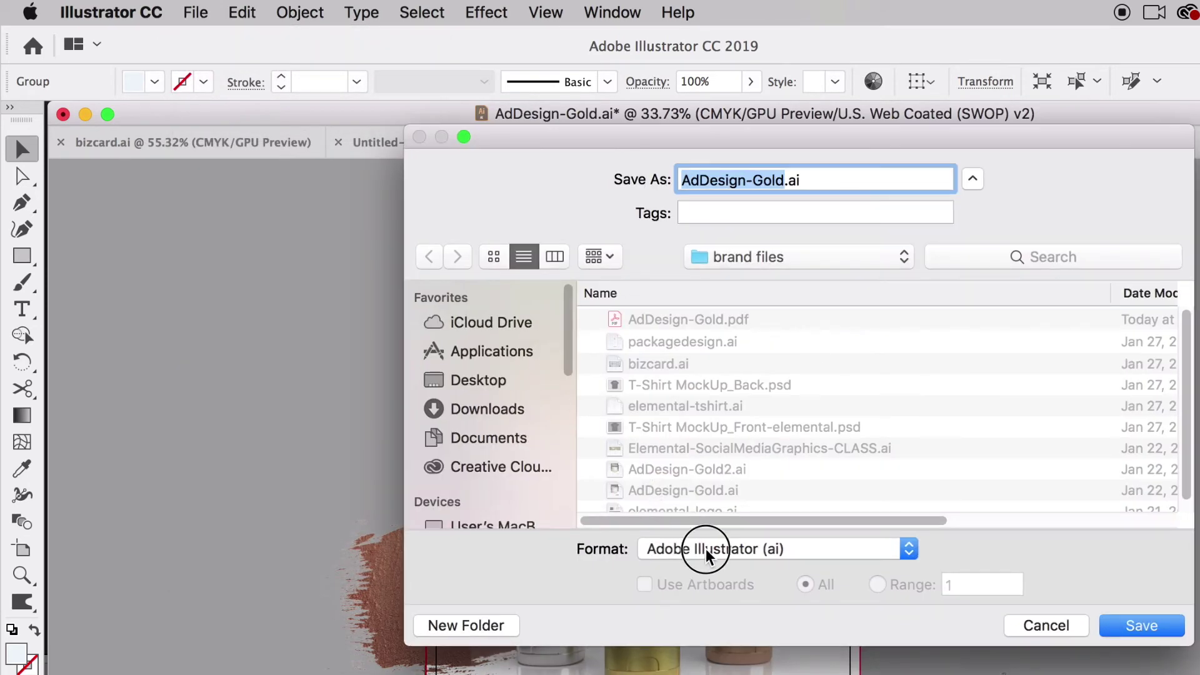
{"action": "left_click", "coordinate": [707, 549]}
{"action": "left_click", "coordinate": [729, 609]}
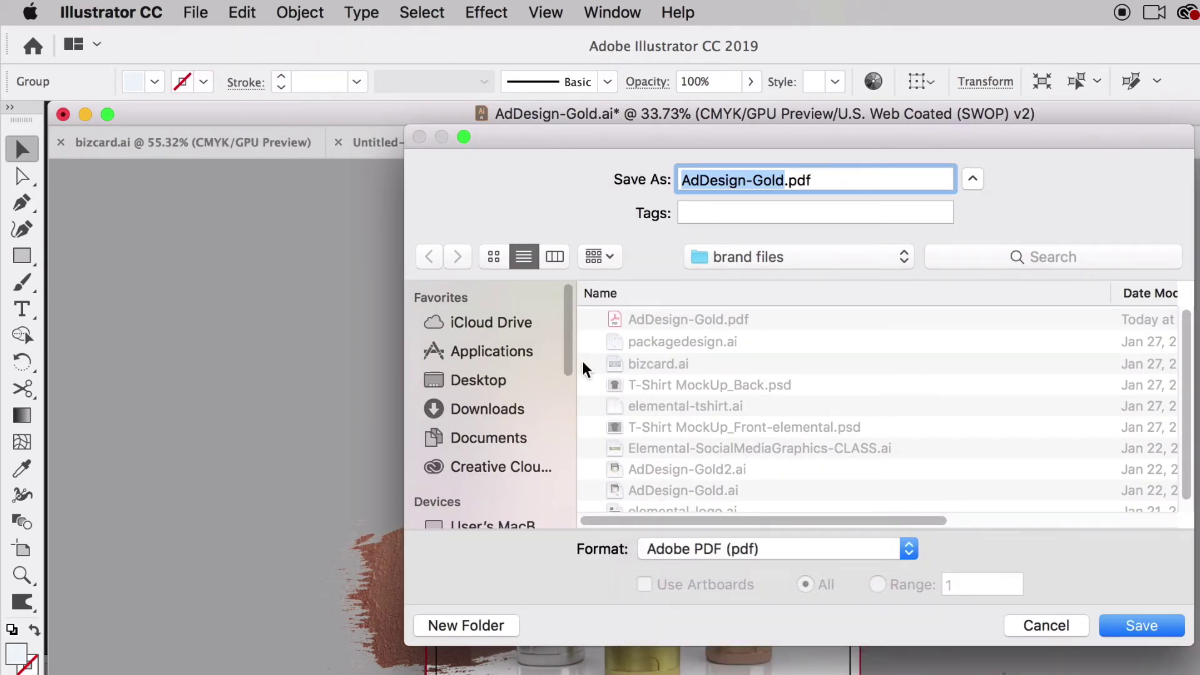
{"action": "left_click", "coordinate": [478, 380]}
{"action": "scroll", "coordinate": [892, 335], "scroll_direction": "up", "scroll_amount": 2}
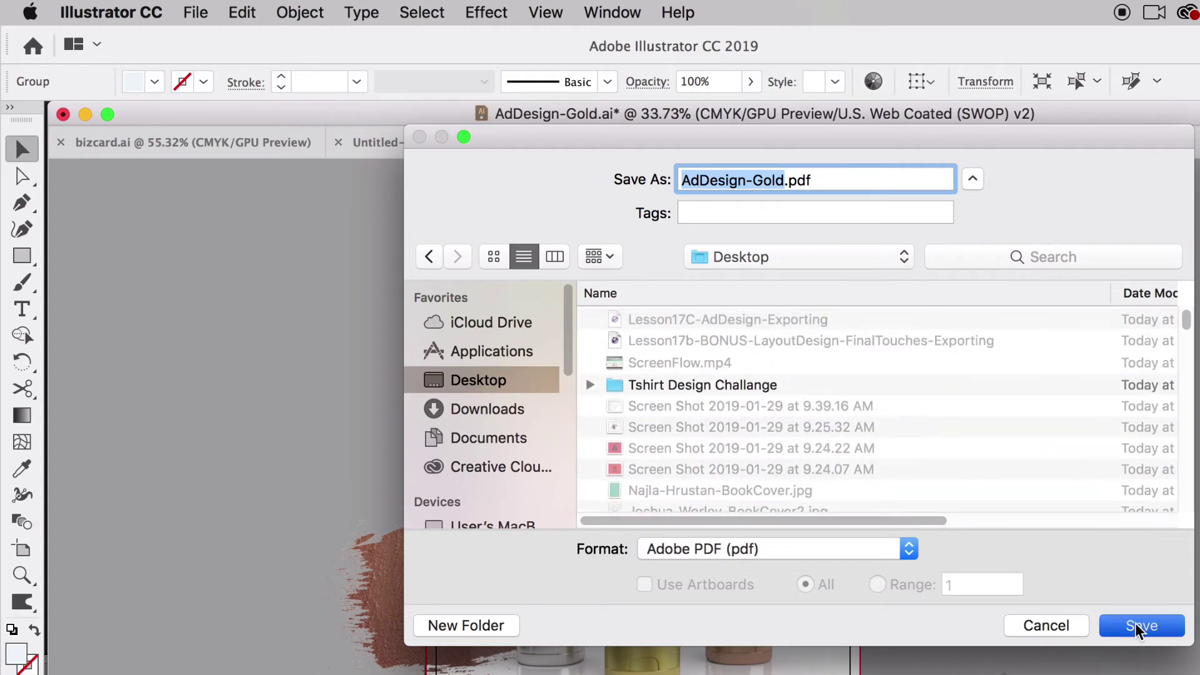
{"action": "left_click", "coordinate": [1142, 626]}
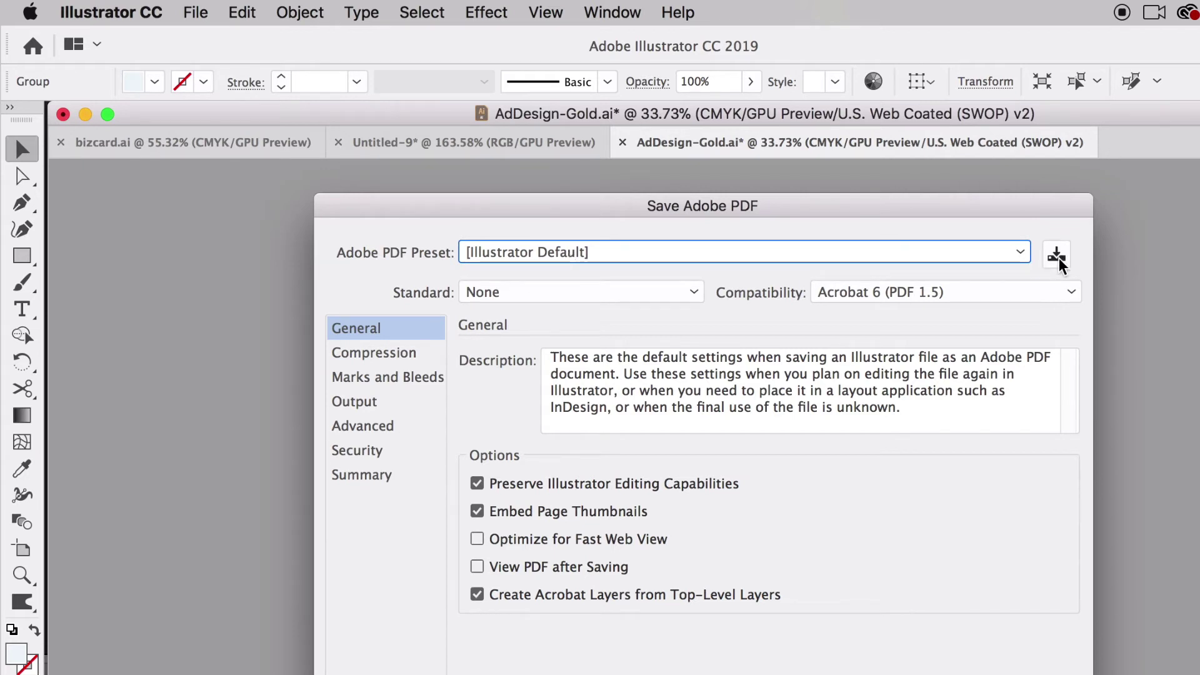
Choose the [Press Quality] PDF preset and turn off Preserve Illustrator Editing Capabilities
{"action": "left_click", "coordinate": [557, 250]}
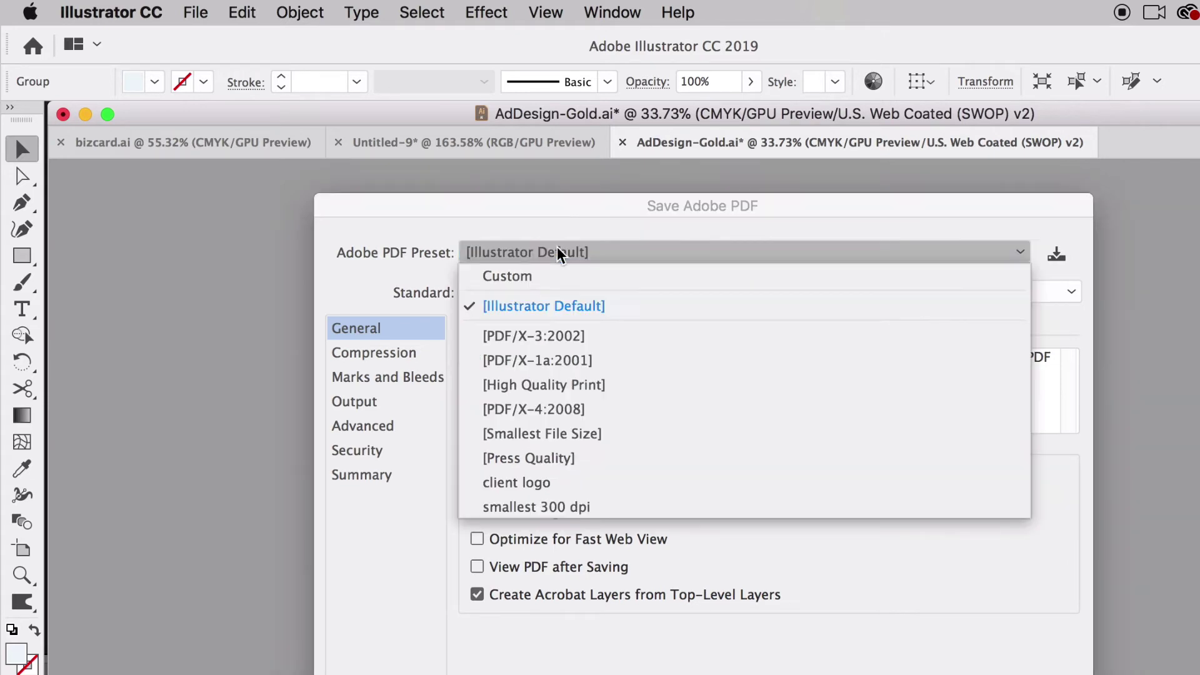
{"action": "left_click", "coordinate": [515, 460]}
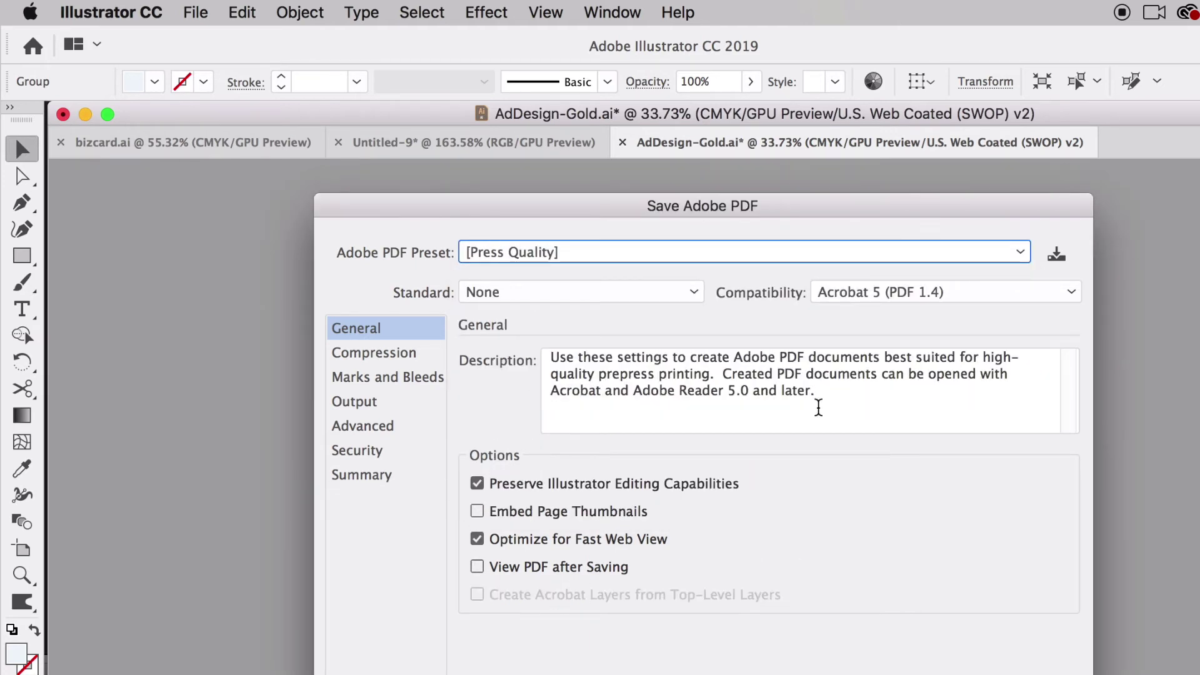
{"action": "left_click", "coordinate": [475, 481]}
{"action": "left_click", "coordinate": [478, 486]}
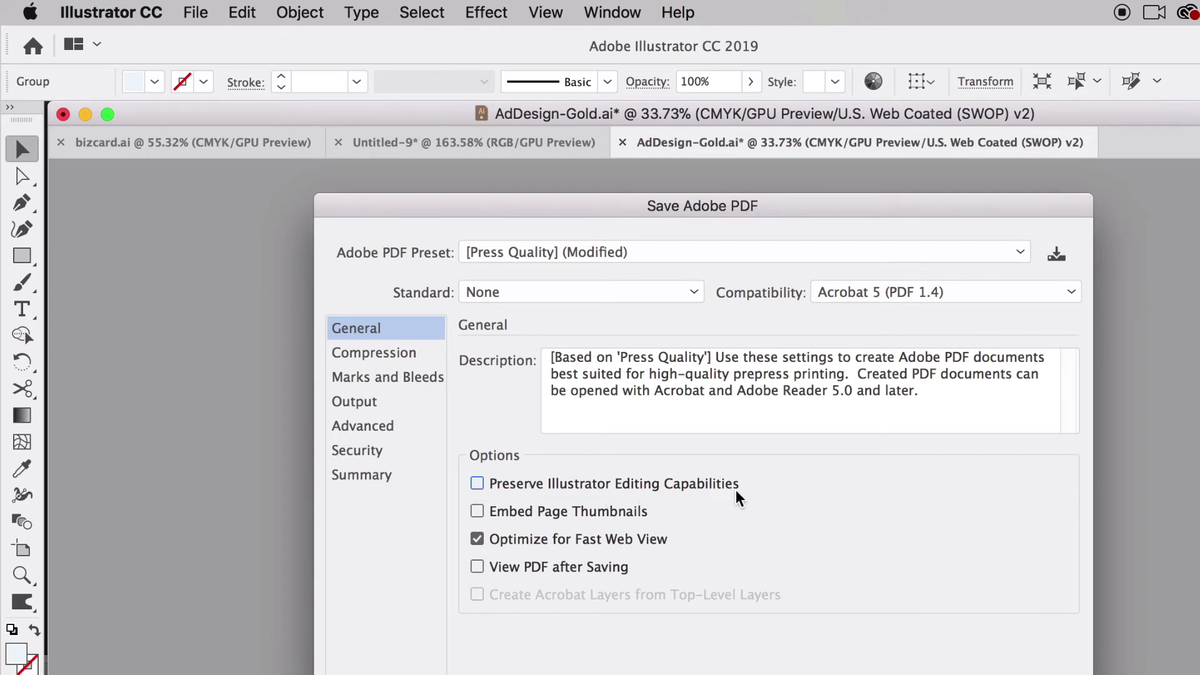
Enable Use Document Bleed Settings under Marks and Bleeds, then save AdDesign-Gold.pdf
{"action": "left_click", "coordinate": [365, 355]}
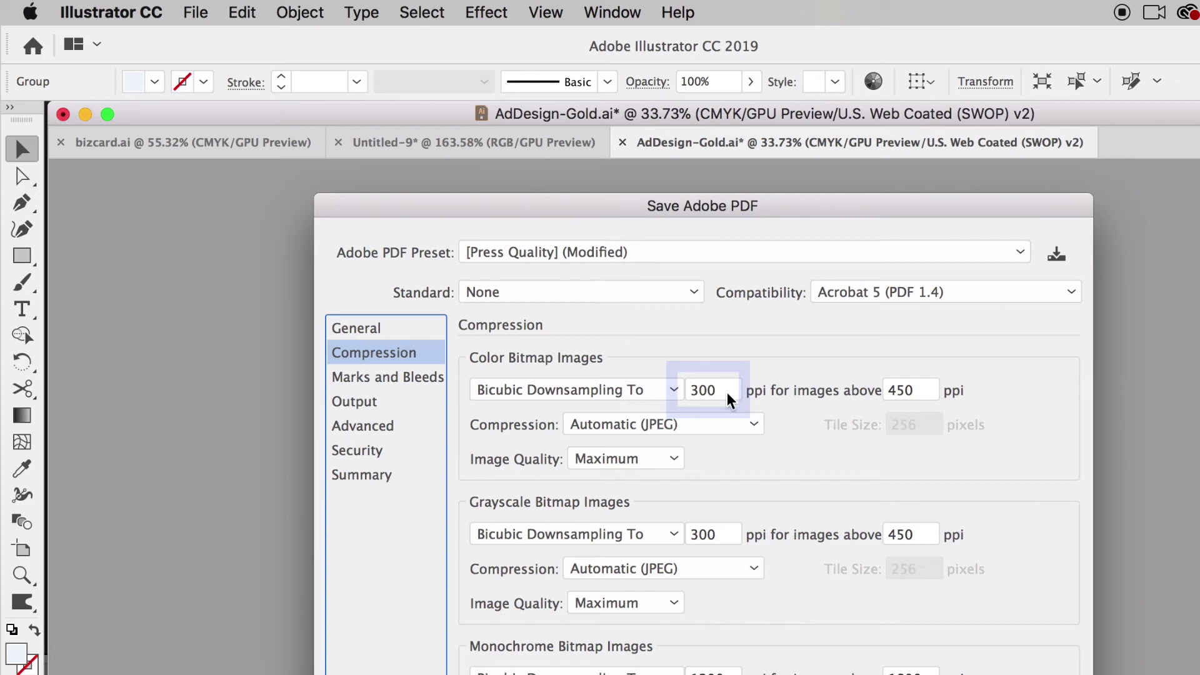
{"action": "left_click", "coordinate": [400, 380]}
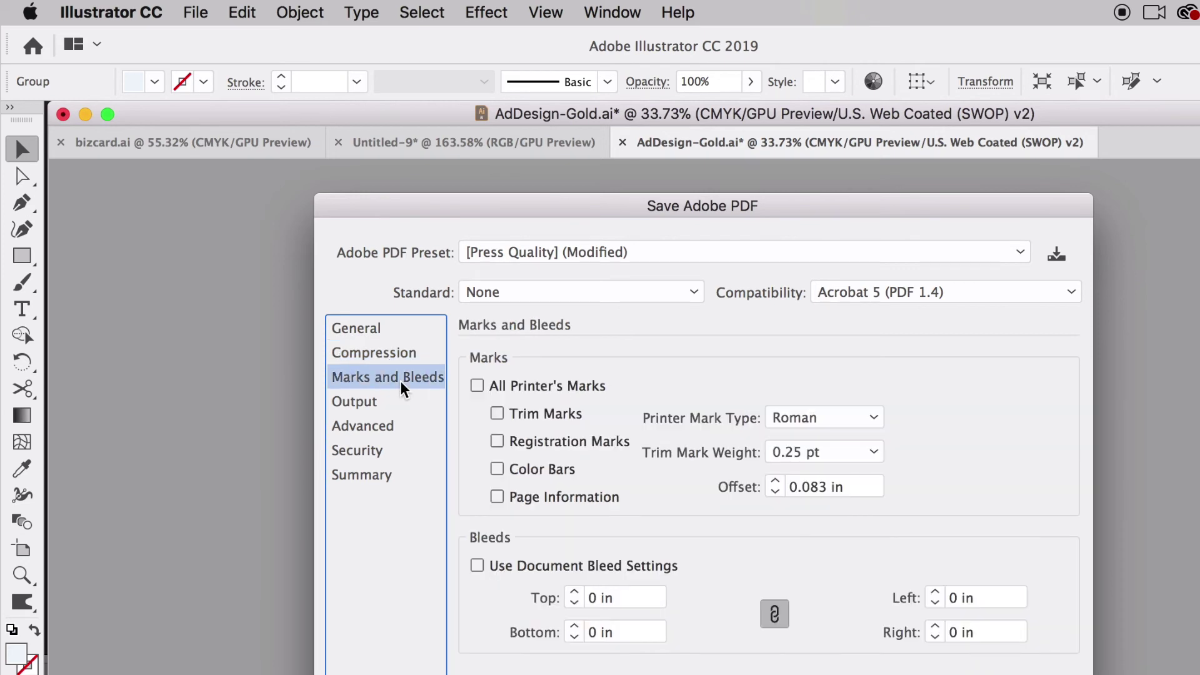
{"action": "left_click", "coordinate": [476, 566]}
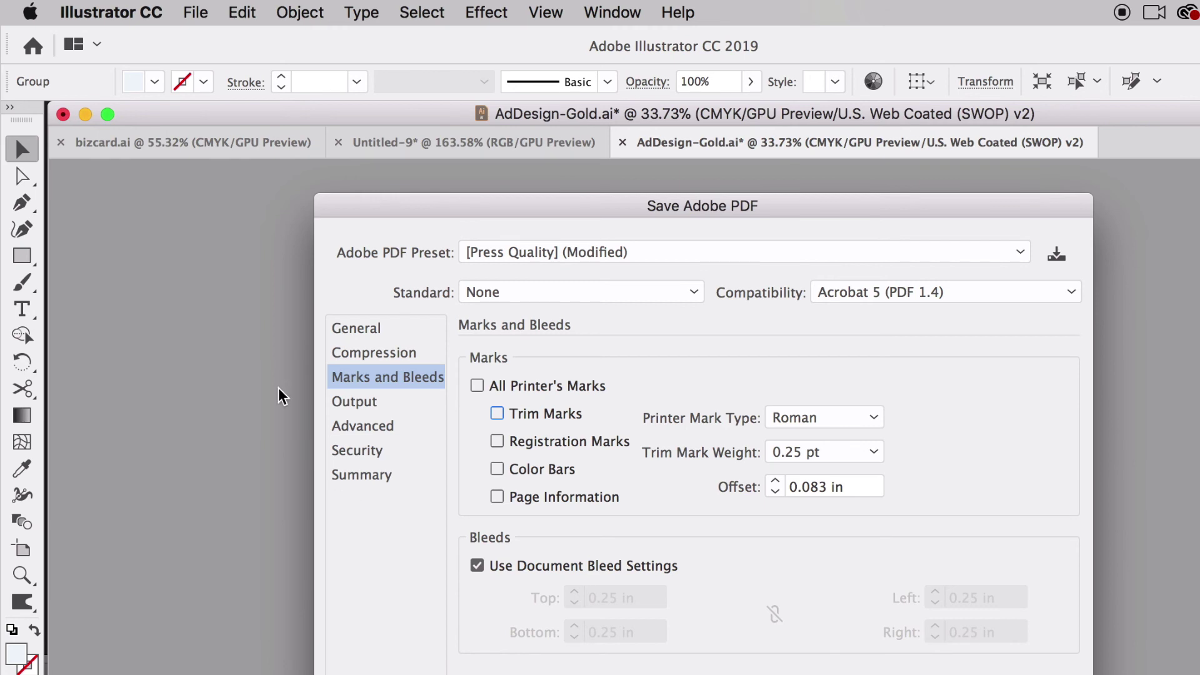
{"action": "key", "text": "Return"}
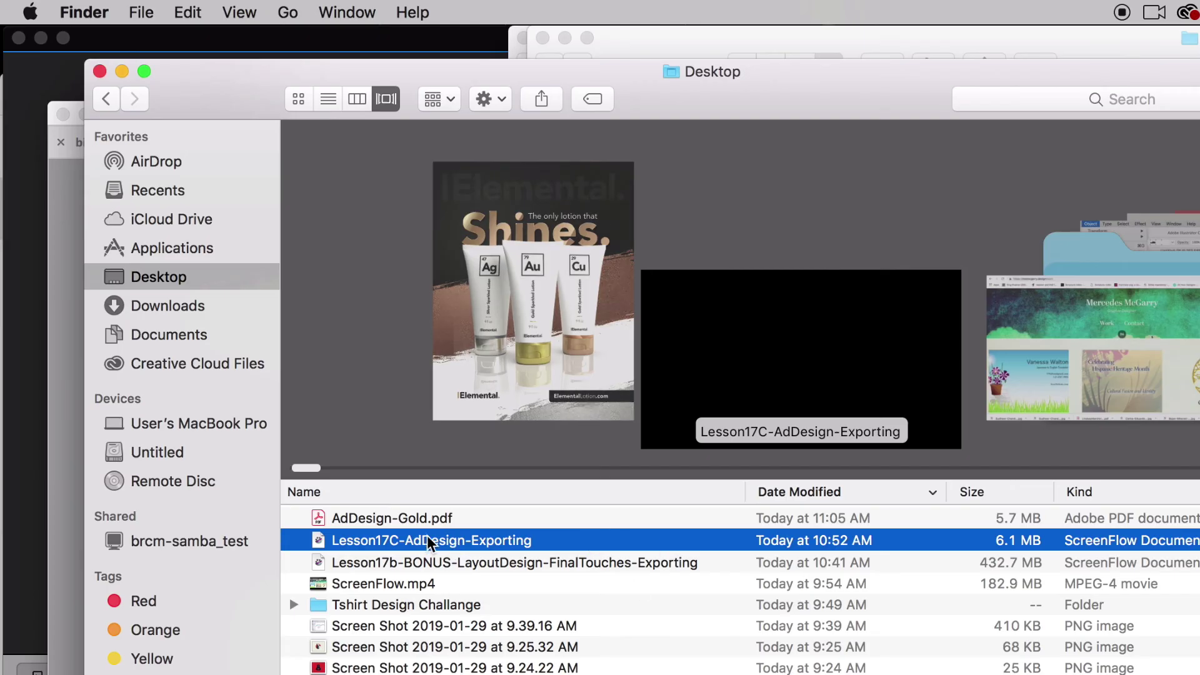
Open AdDesign-Gold.pdf from the Desktop in Acrobat Pro DC
{"action": "left_click", "coordinate": [419, 445]}
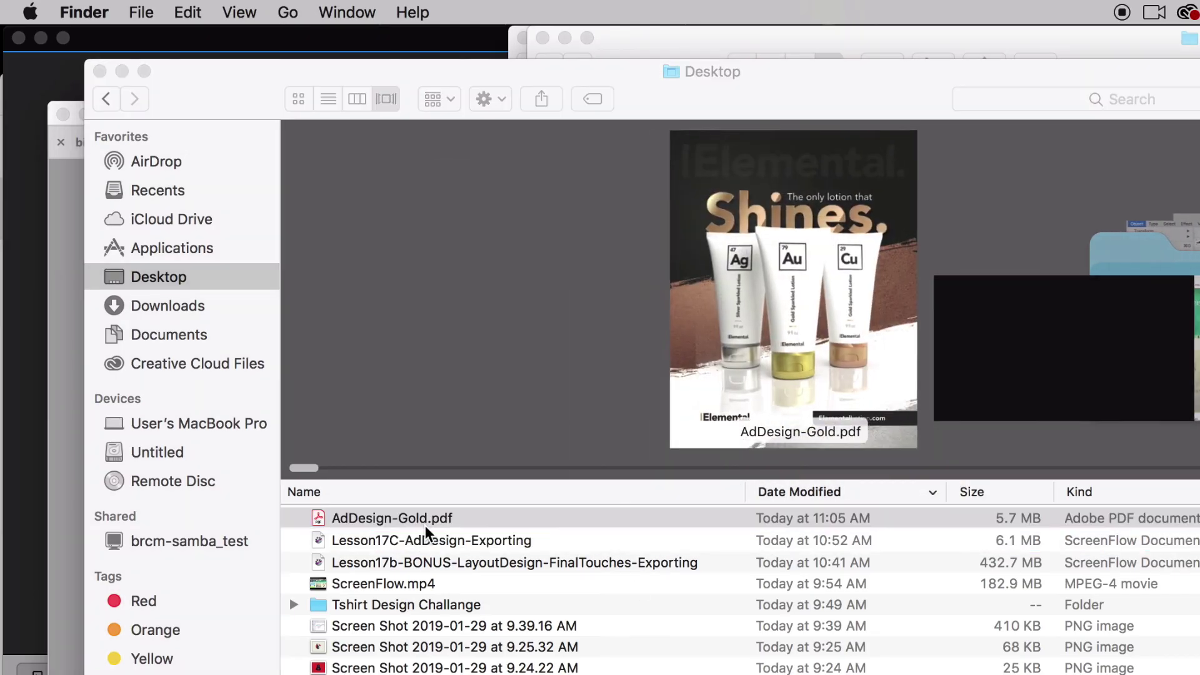
{"action": "double_click", "coordinate": [439, 531]}
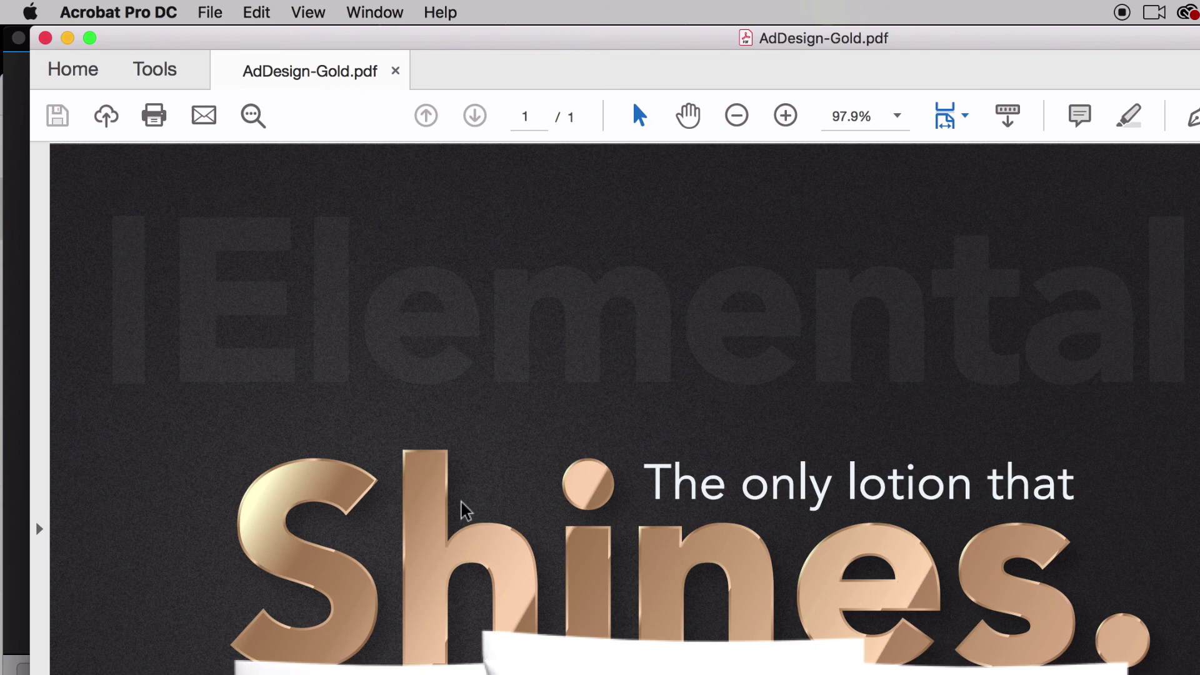
Try 25% and 75% zoom, then settle on 50% to view the full ad page
{"action": "left_click", "coordinate": [906, 121]}
{"action": "left_click", "coordinate": [936, 181]}
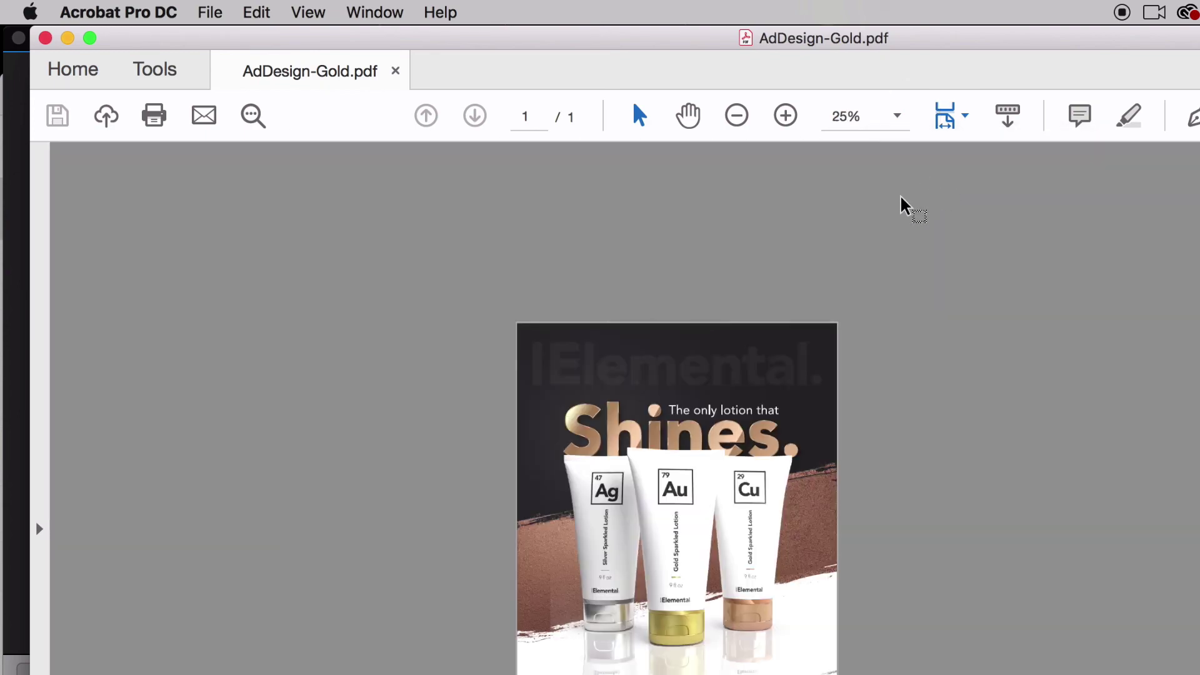
{"action": "left_click", "coordinate": [899, 119]}
{"action": "left_click", "coordinate": [936, 227]}
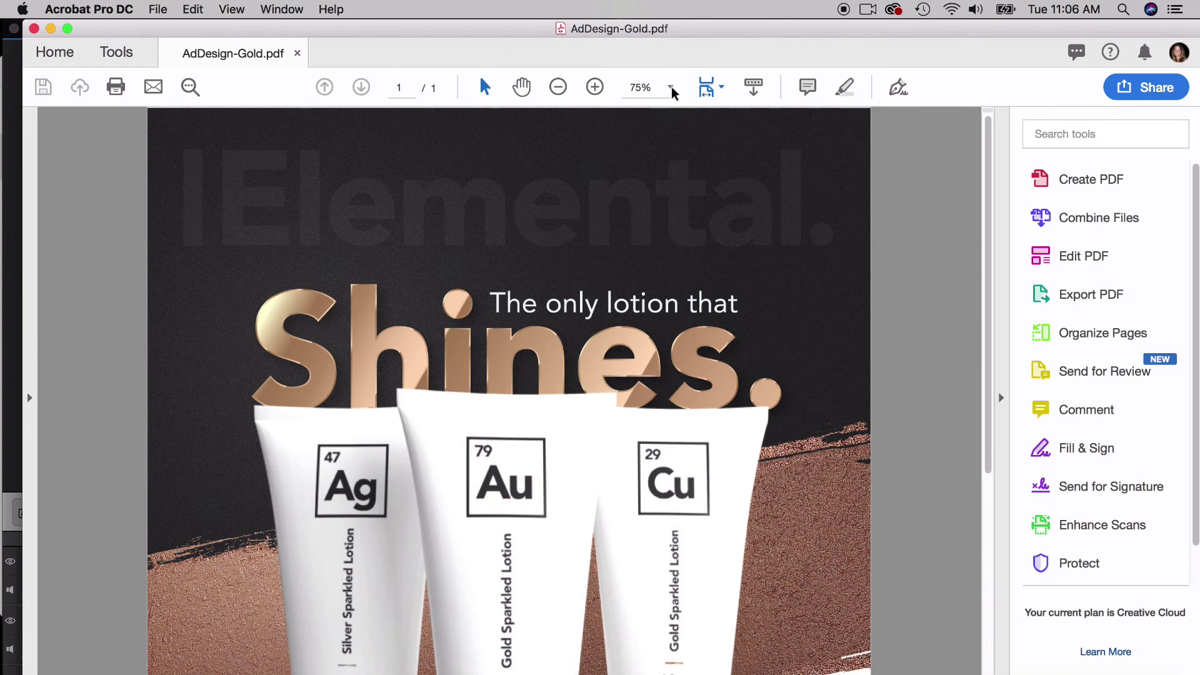
{"action": "left_click", "coordinate": [671, 89]}
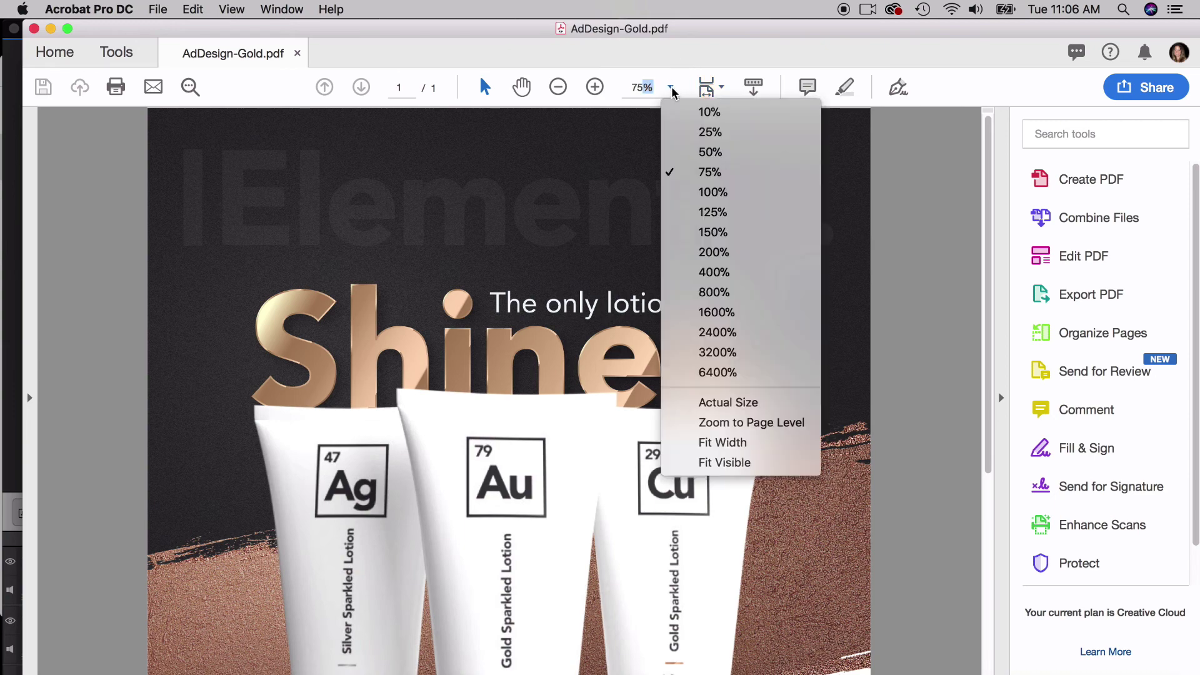
{"action": "left_click", "coordinate": [711, 152]}
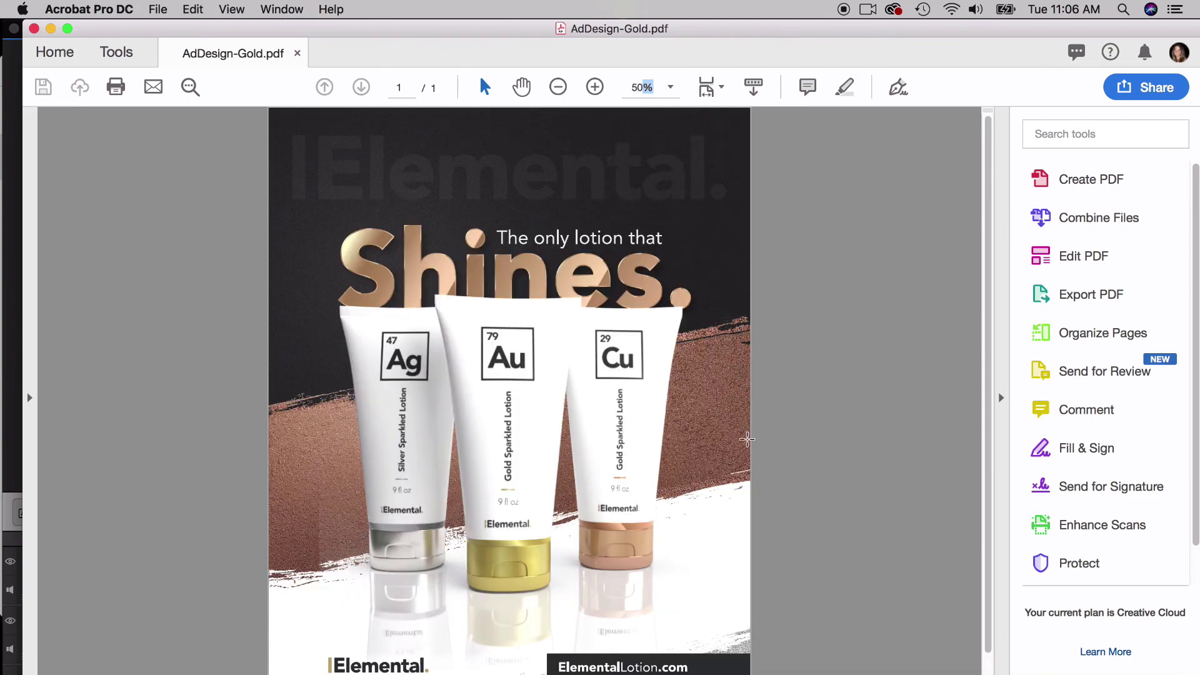
{"action": "scroll", "coordinate": [716, 453], "scroll_direction": "down", "scroll_amount": 2}
{"action": "scroll", "coordinate": [714, 454], "scroll_direction": "down", "scroll_amount": 1}
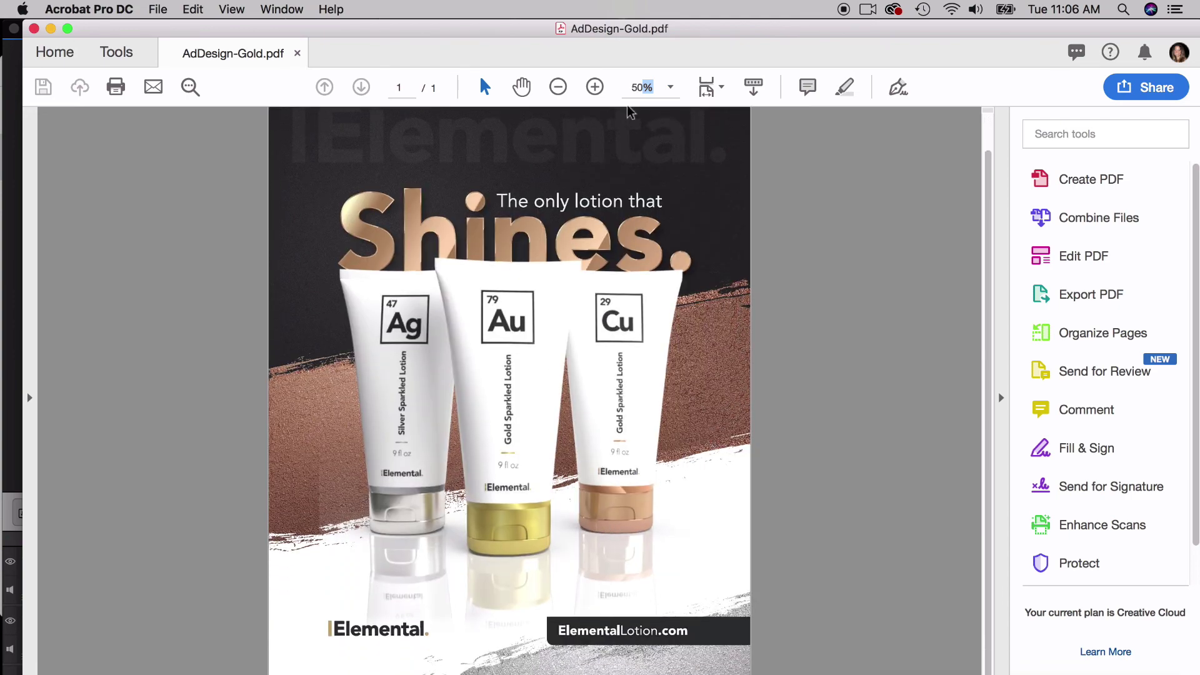
{"action": "left_click", "coordinate": [670, 88]}
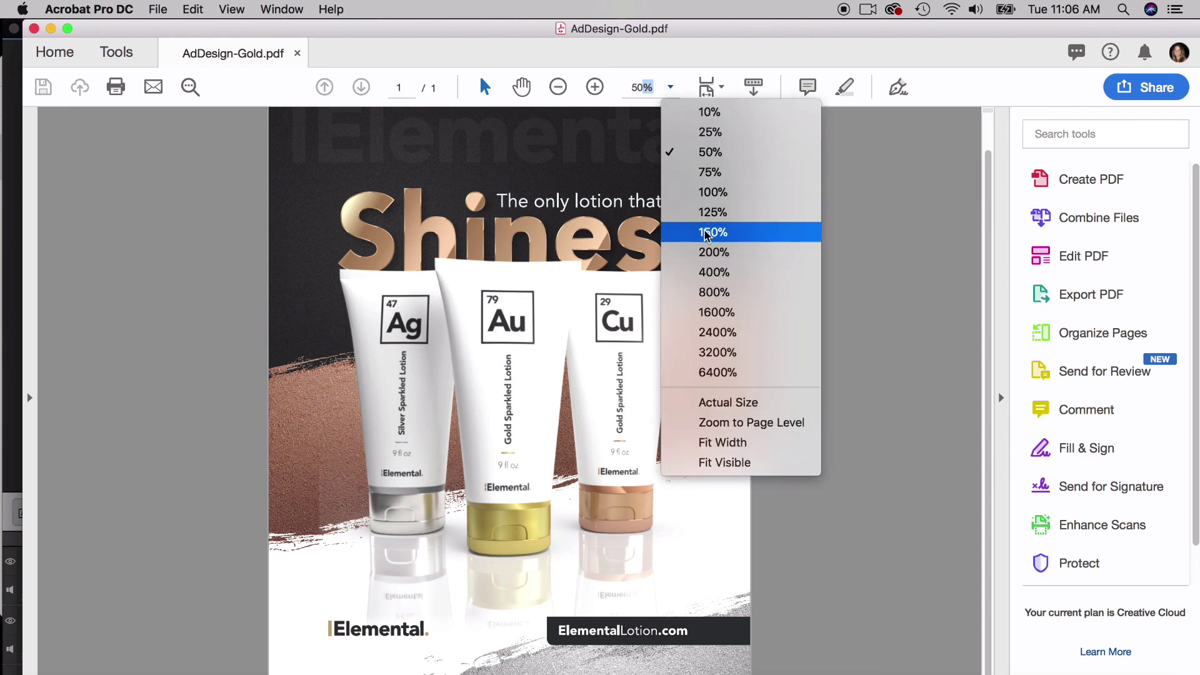
{"action": "left_click", "coordinate": [533, 469]}
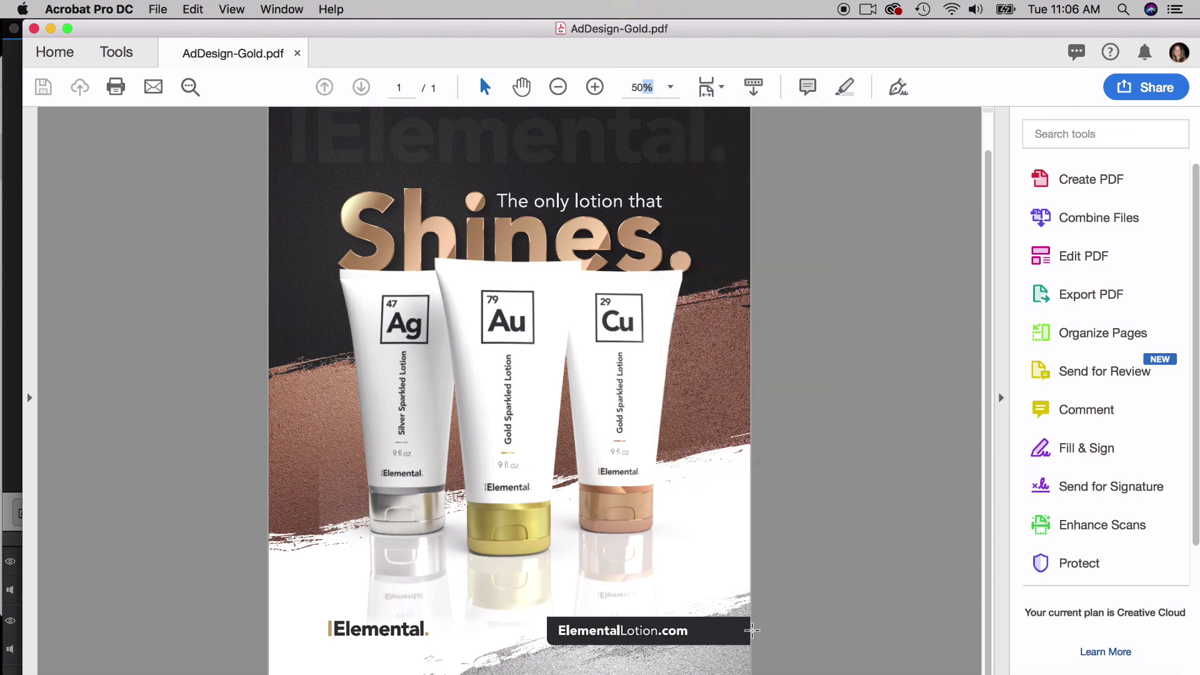